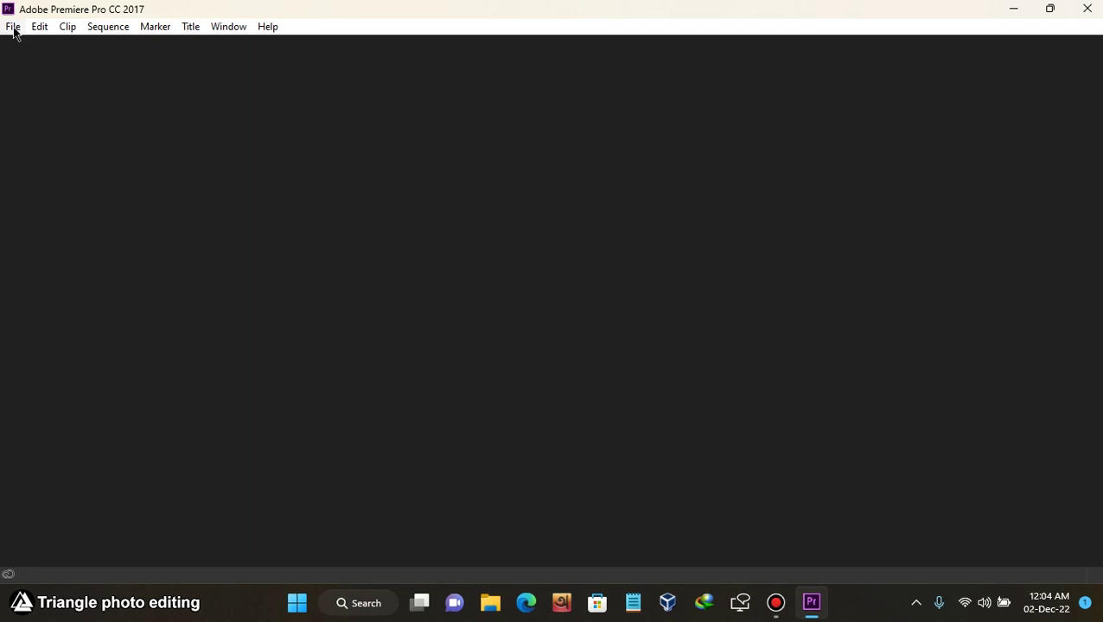
Step: Create a new Premiere project named 'youtube short' from File > New > Project
{"action": "left_click", "coordinate": [773, 615]}
{"action": "left_click", "coordinate": [13, 28]}
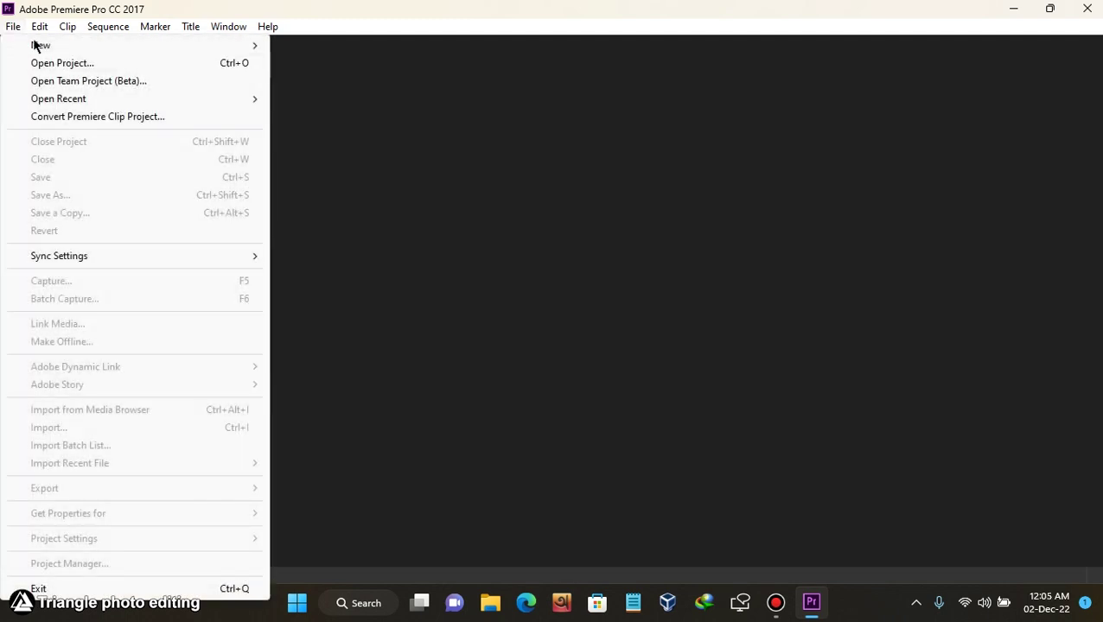
{"action": "mouse_move", "coordinate": [87, 47]}
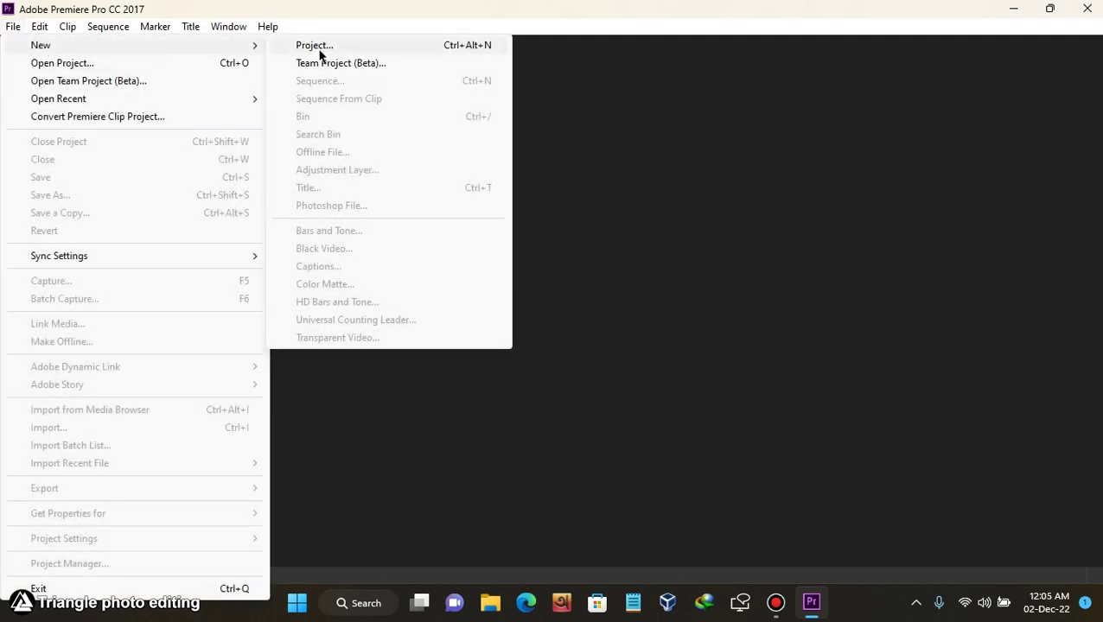
{"action": "left_click", "coordinate": [320, 50]}
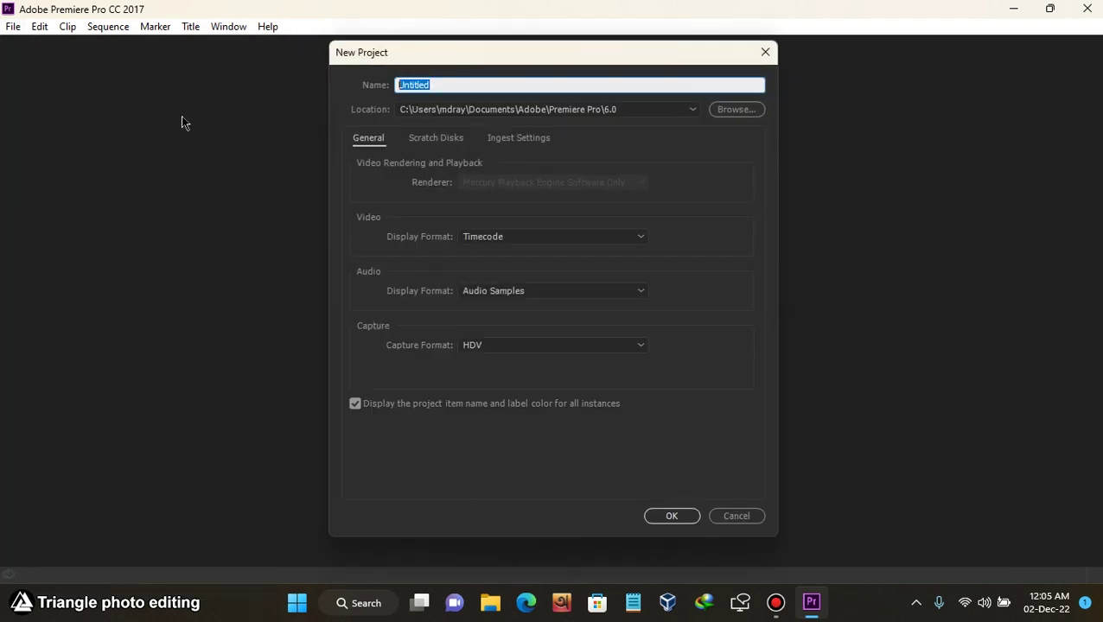
{"action": "type", "text": "youtube short"}
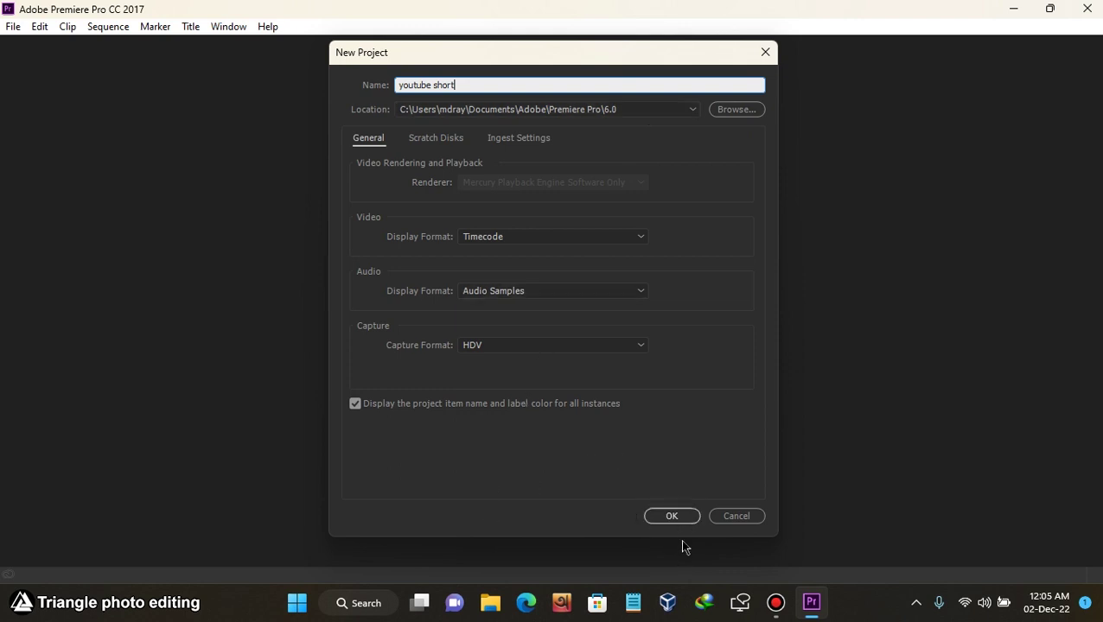
{"action": "left_click", "coordinate": [680, 516]}
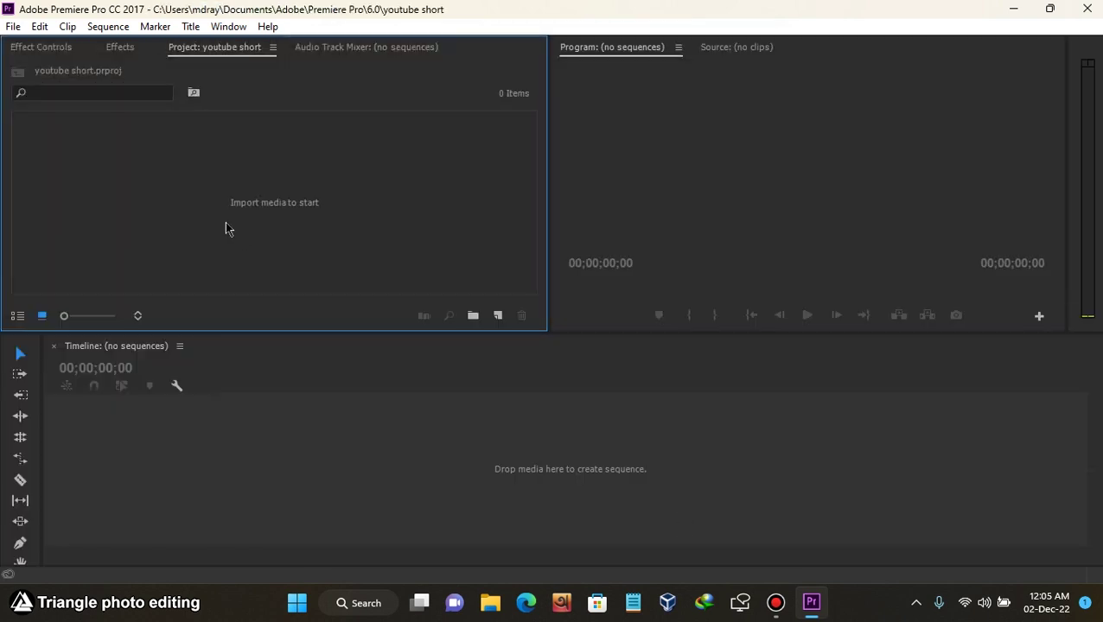
Step: Select the various panels of the new project's workspace
{"action": "left_click", "coordinate": [861, 183]}
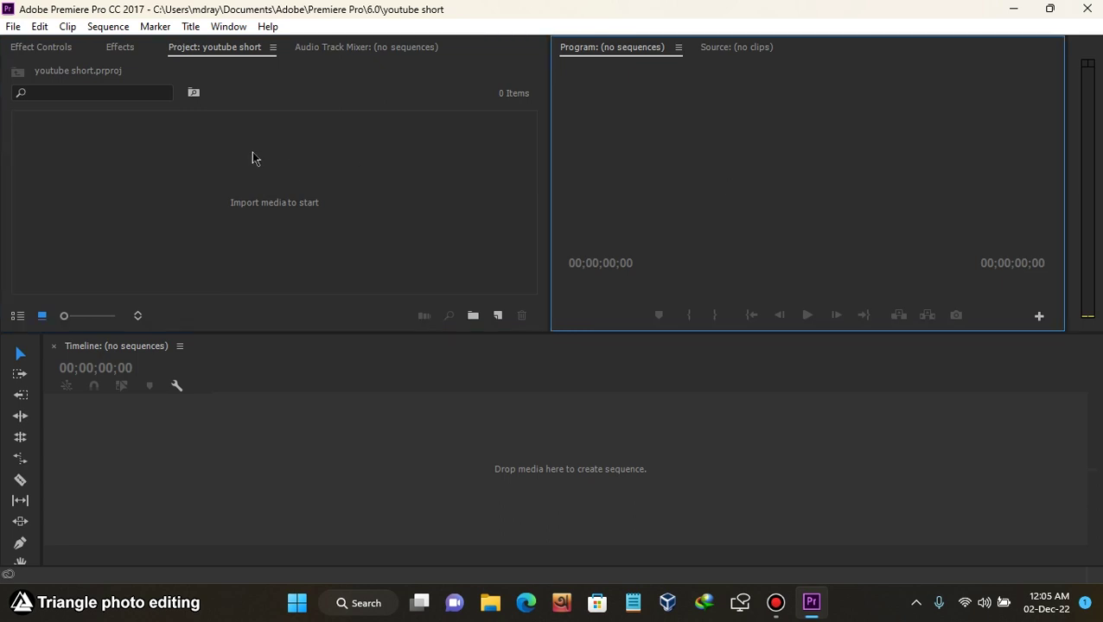
{"action": "left_click", "coordinate": [253, 158]}
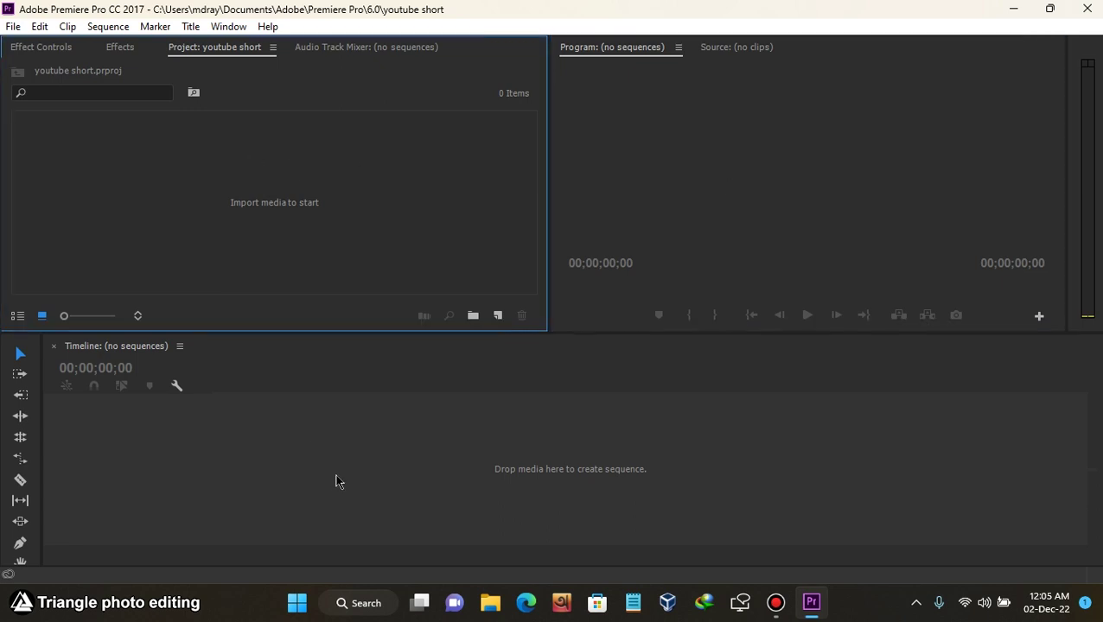
{"action": "left_click", "coordinate": [337, 477]}
{"action": "left_click", "coordinate": [808, 203]}
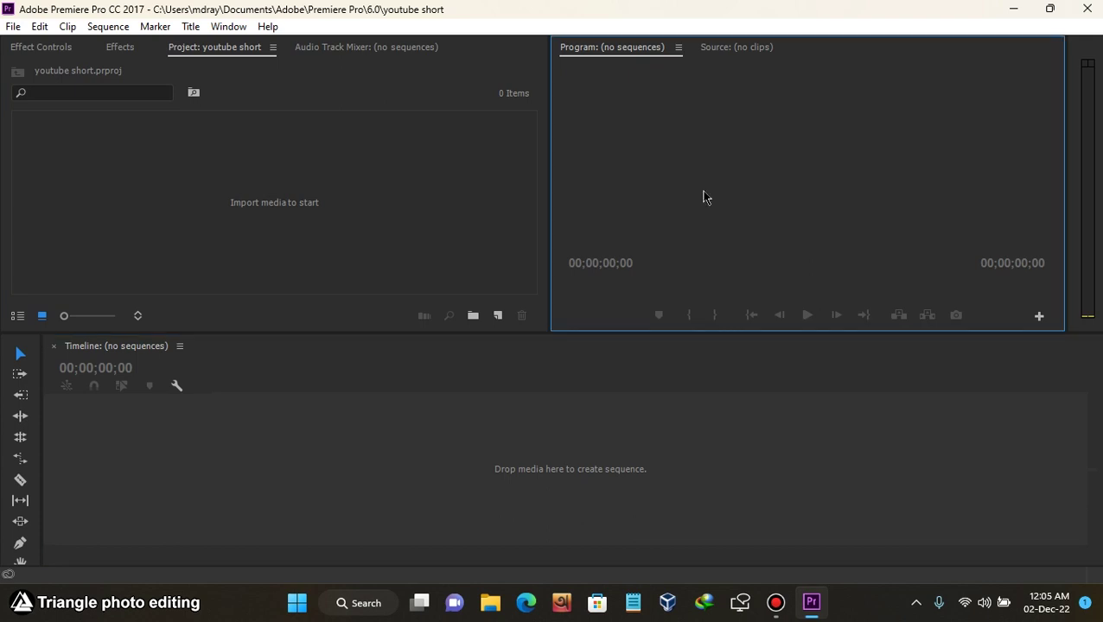
{"action": "left_click", "coordinate": [490, 167]}
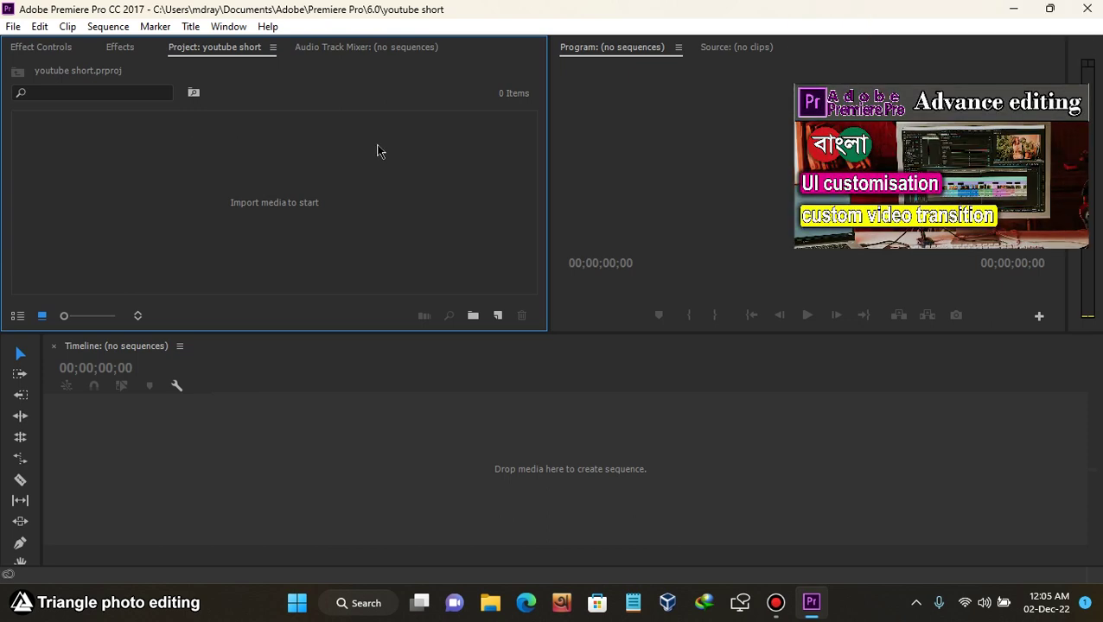
Step: Bring up the empty Project panel's context menu for adding new items
{"action": "right_click", "coordinate": [302, 181]}
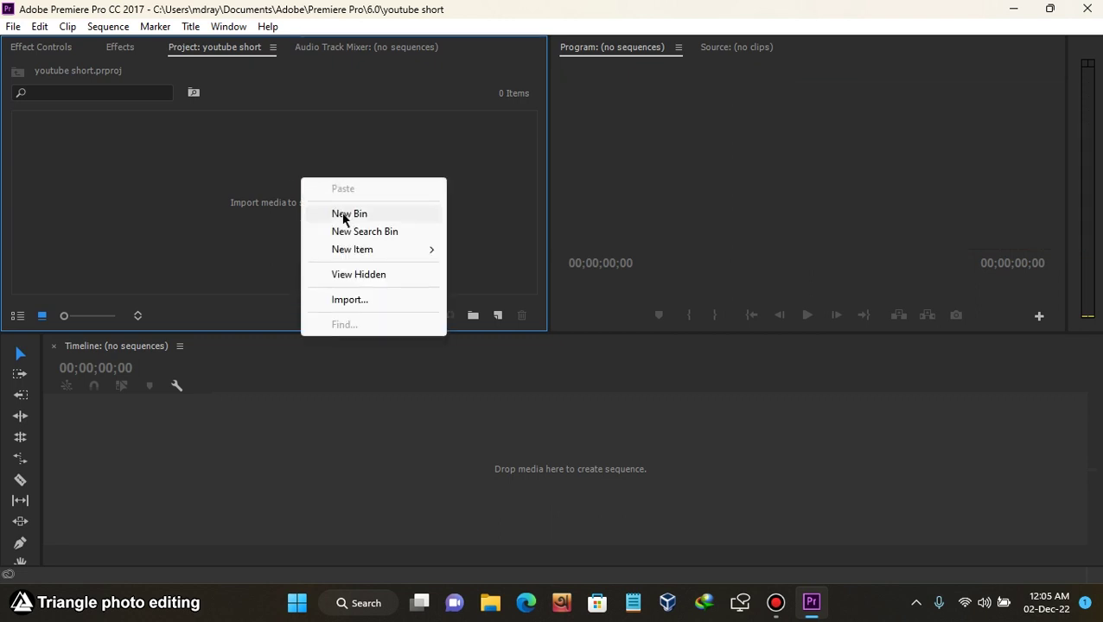
{"action": "left_click", "coordinate": [229, 207]}
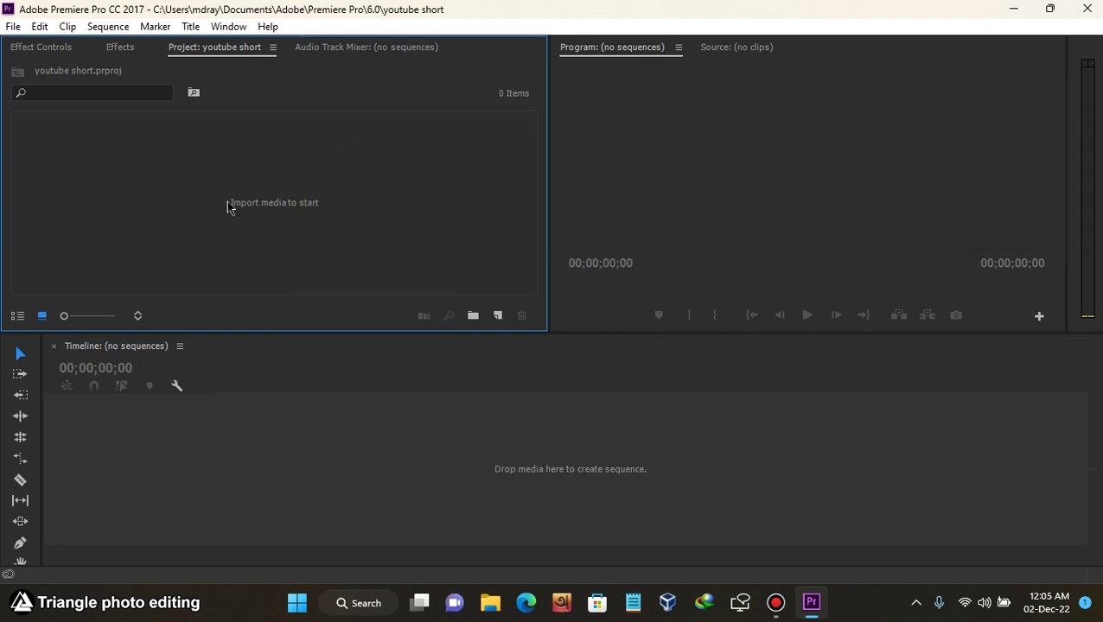
{"action": "right_click", "coordinate": [394, 160]}
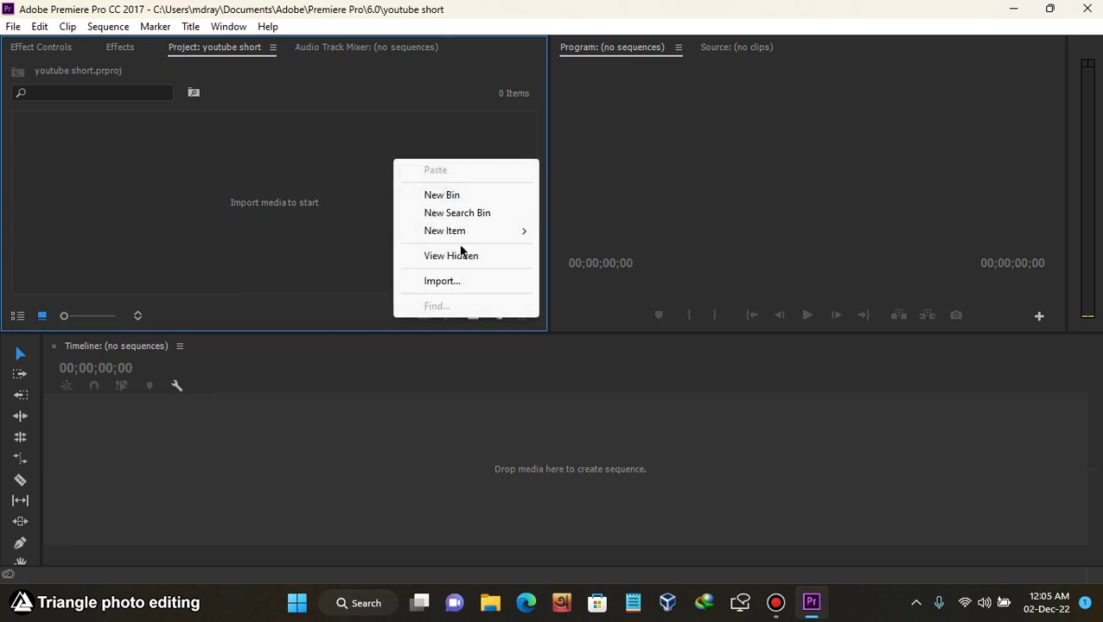
Step: Start a new sequence and switch its settings to the Custom editing mode
{"action": "mouse_move", "coordinate": [467, 233]}
{"action": "left_click", "coordinate": [604, 232]}
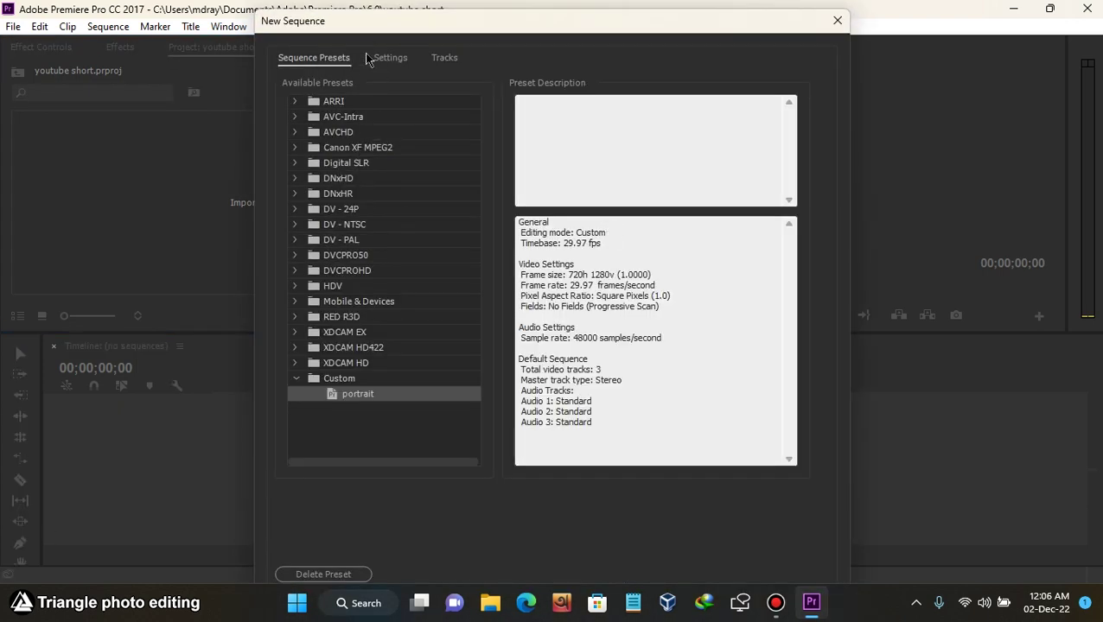
{"action": "left_click", "coordinate": [378, 62]}
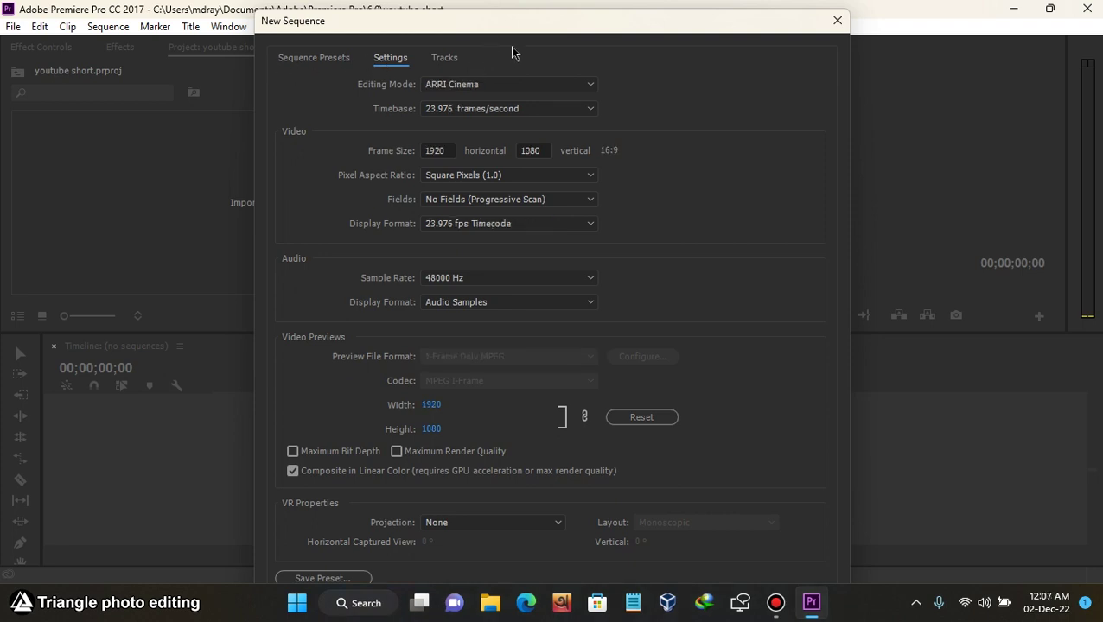
{"action": "left_click", "coordinate": [579, 86]}
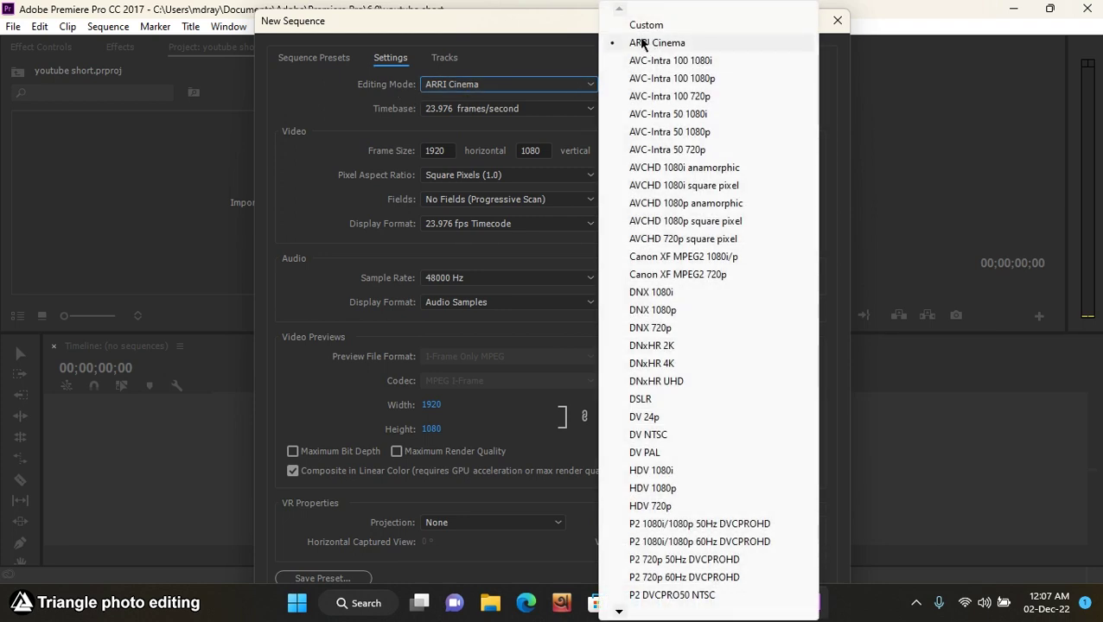
{"action": "left_click", "coordinate": [647, 25]}
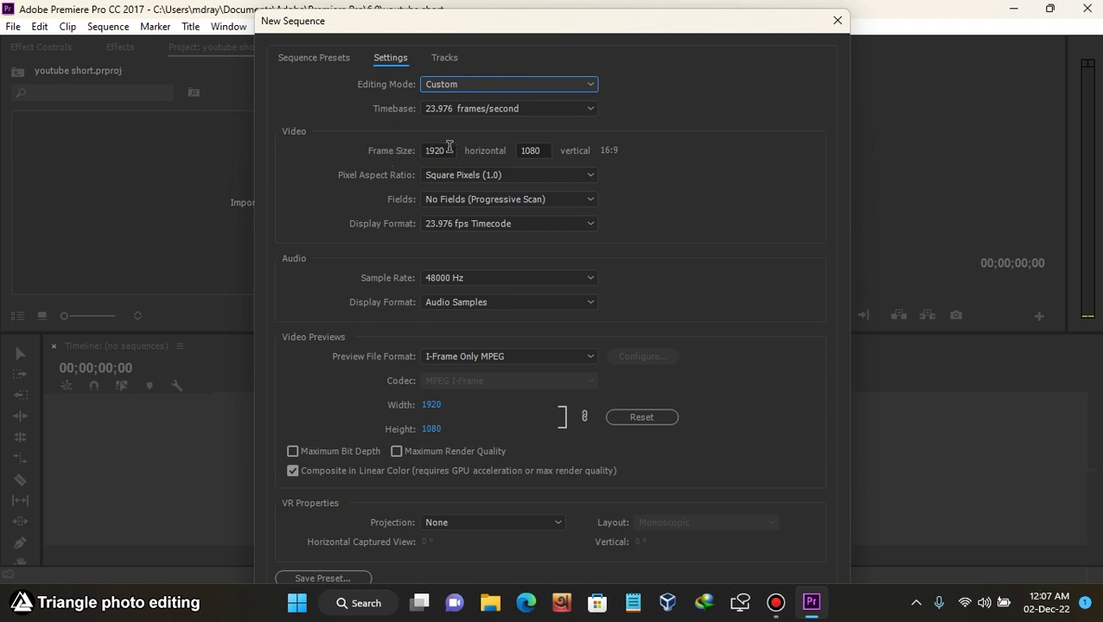
Step: Set the frame size to 720 x 1280 and begin saving it as a preset
{"action": "left_click", "coordinate": [446, 150]}
{"action": "type", "text": "720"}
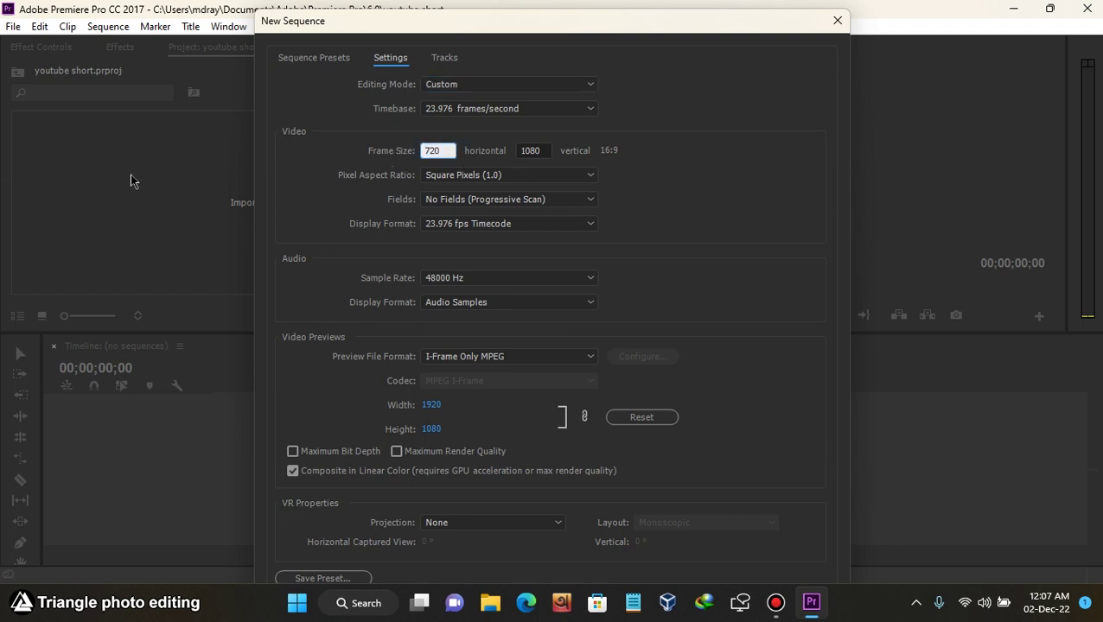
{"action": "left_click", "coordinate": [541, 150]}
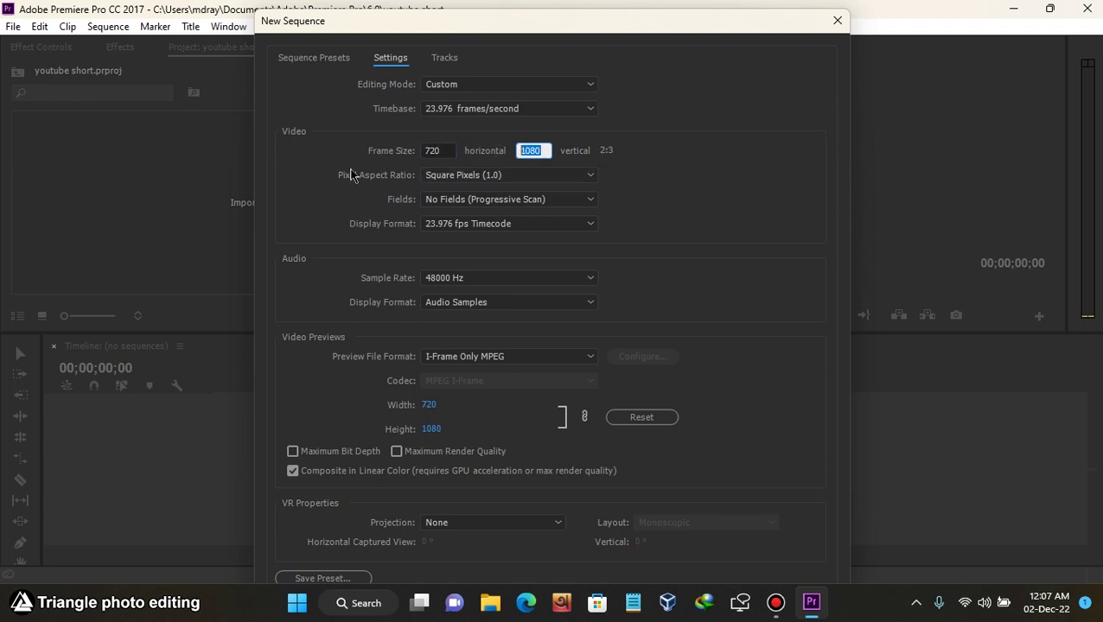
{"action": "type", "text": "1280"}
{"action": "left_click", "coordinate": [691, 181]}
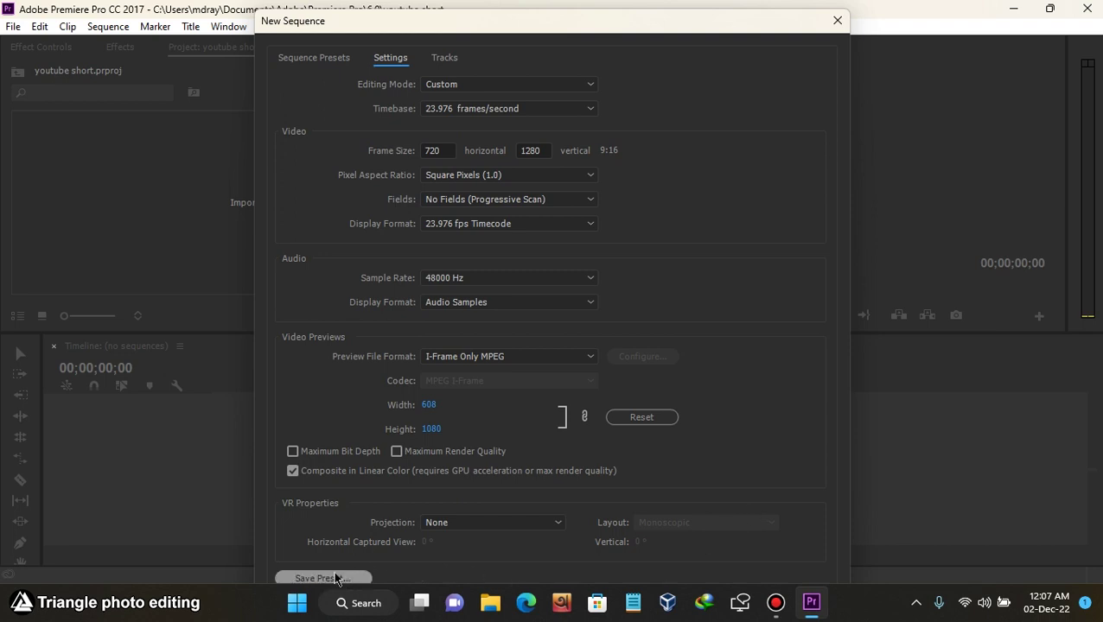
{"action": "left_click_drag", "start_coordinate": [586, 28], "coordinate": [587, 20]}
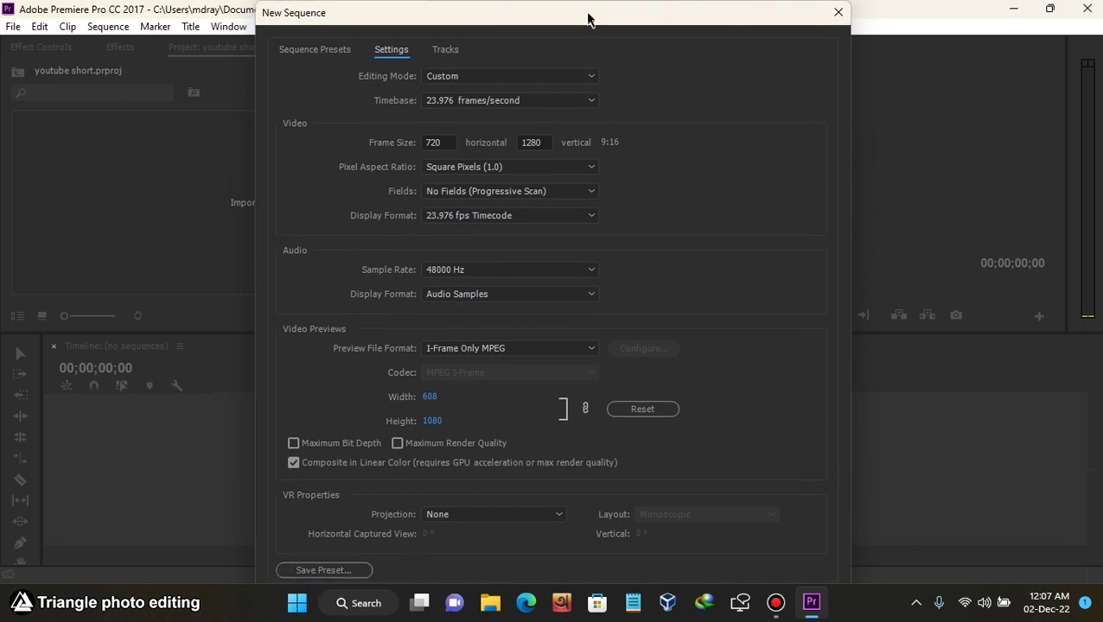
{"action": "left_click", "coordinate": [313, 570]}
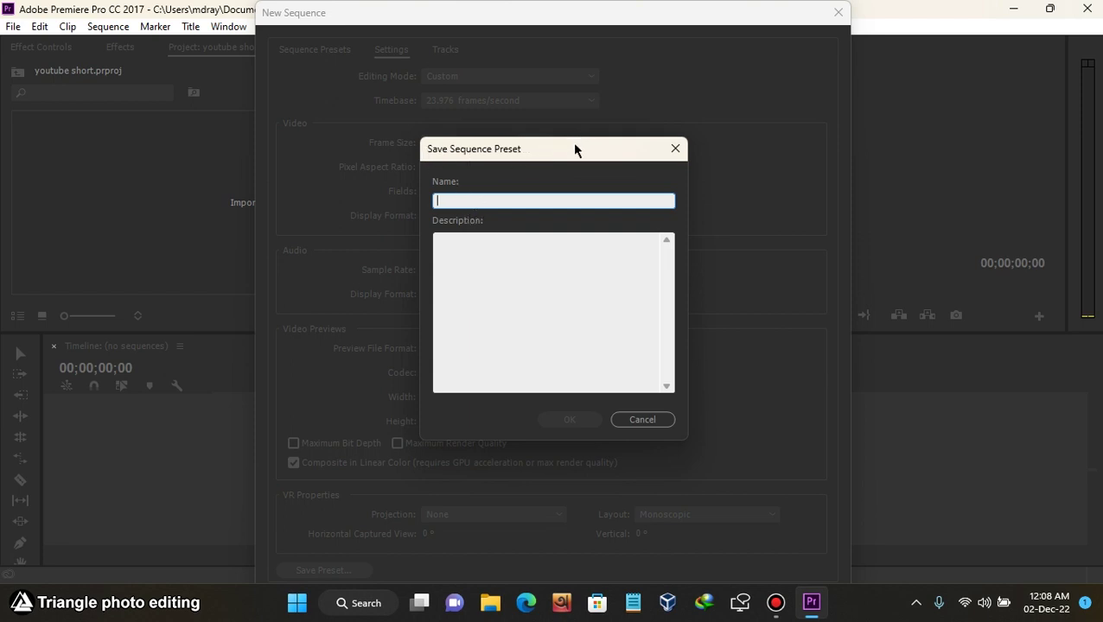
Step: Save the vertical sequence preset under the name 'portrait'
{"action": "left_click_drag", "start_coordinate": [574, 150], "coordinate": [515, 102]}
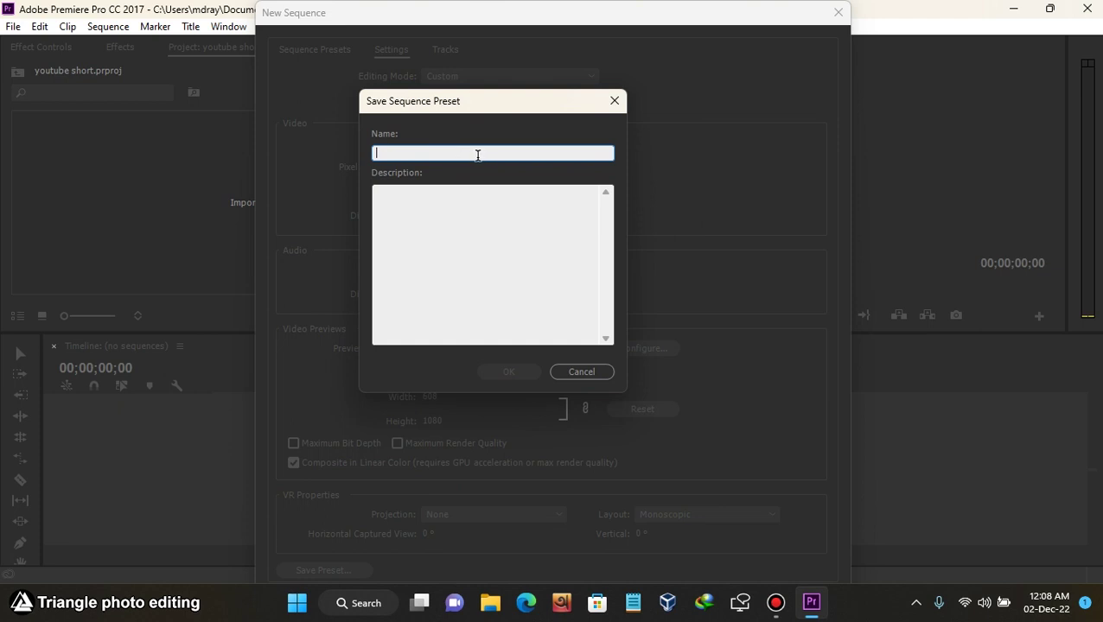
{"action": "type", "text": "portrai"}
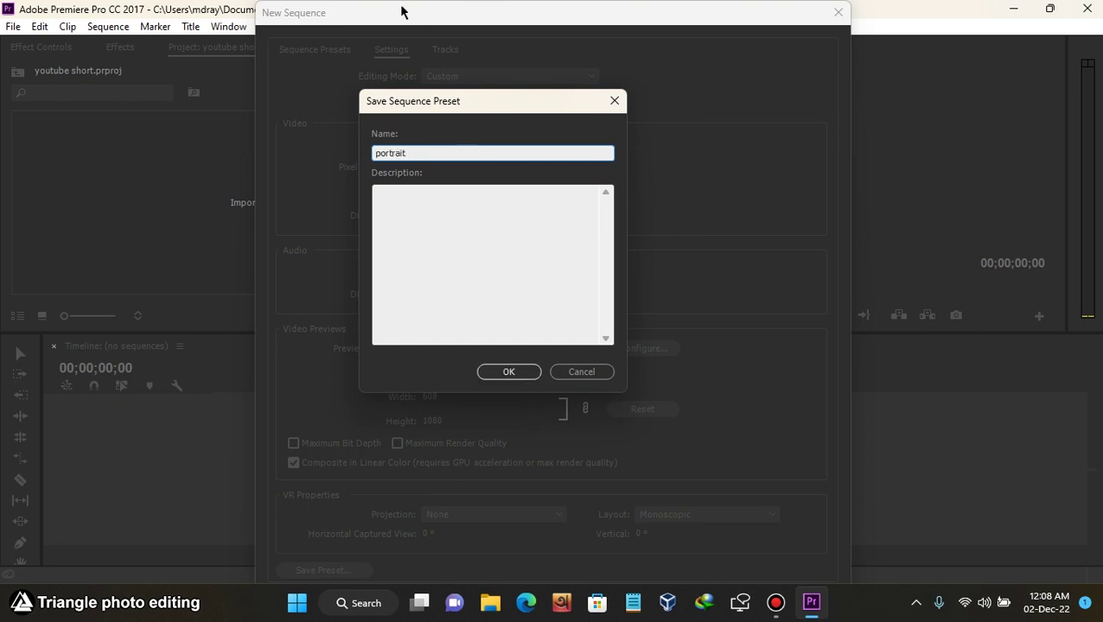
{"action": "type", "text": "t"}
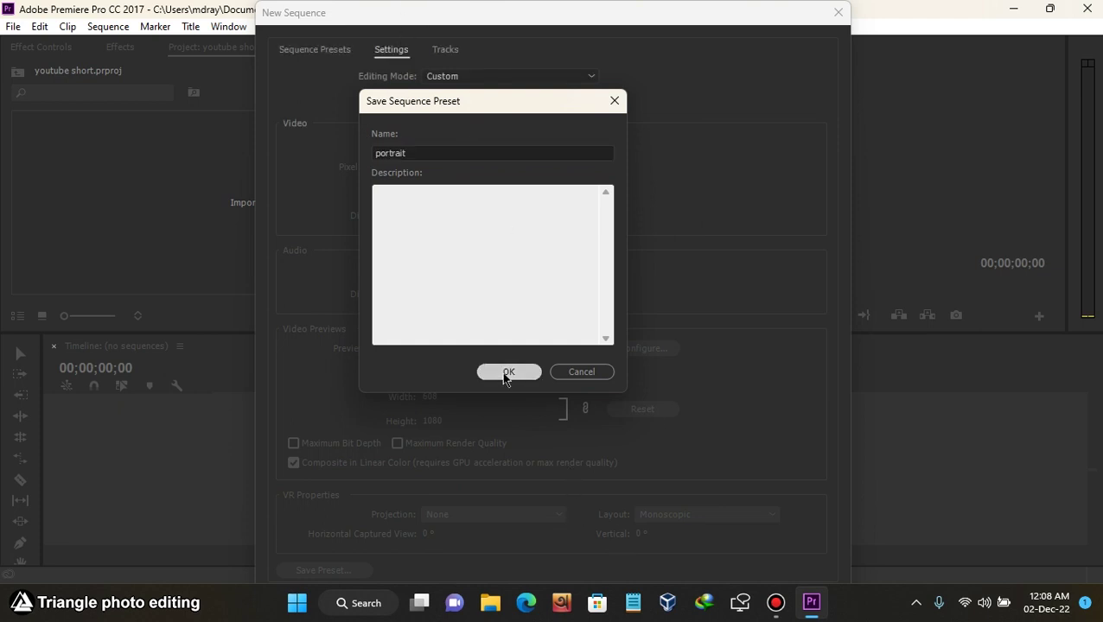
{"action": "left_click", "coordinate": [504, 373]}
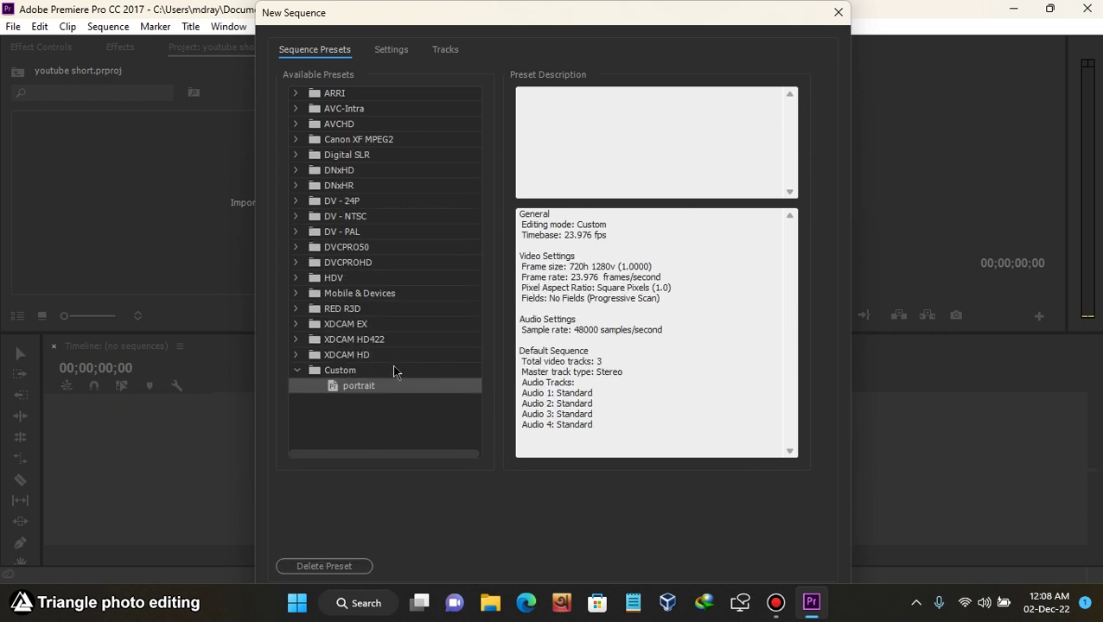
Step: Create Sequence 02 from the Custom > portrait preset
{"action": "left_click", "coordinate": [329, 372]}
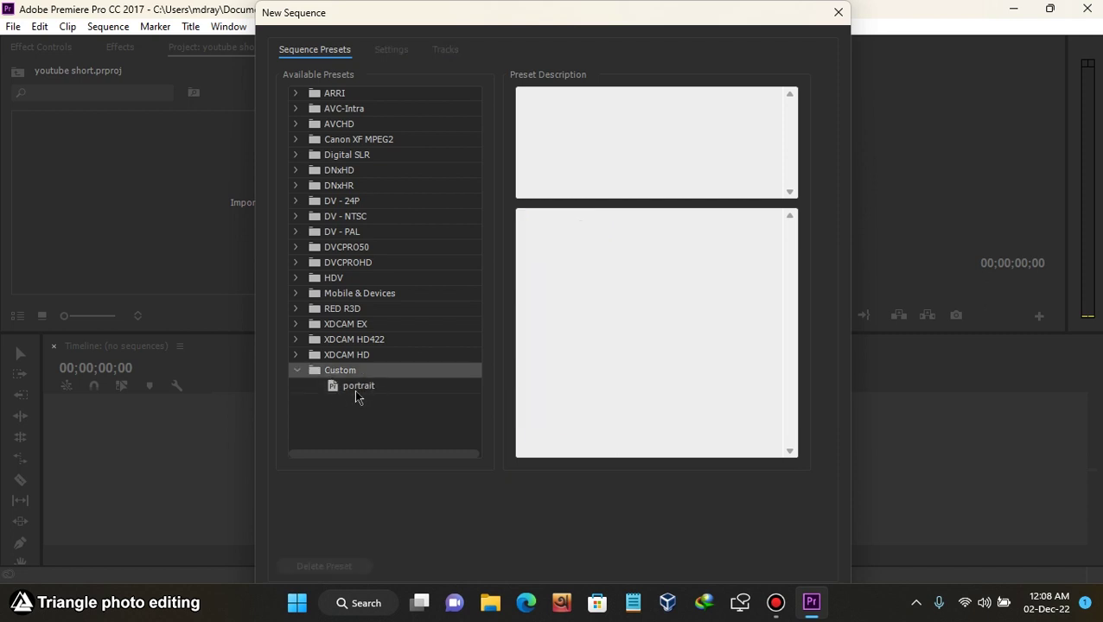
{"action": "left_click", "coordinate": [361, 390]}
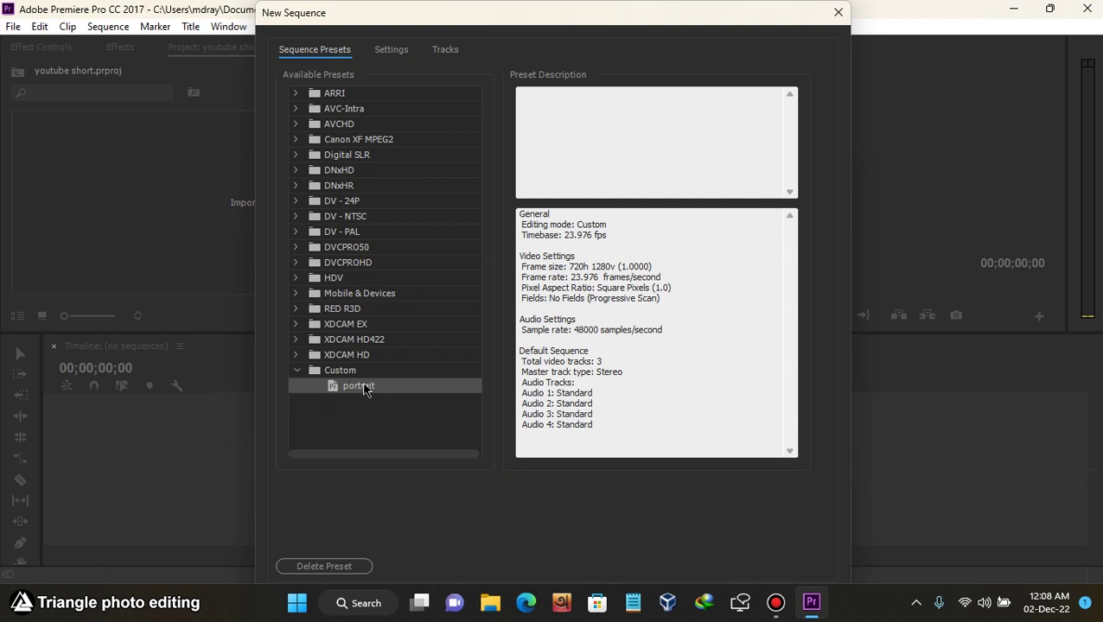
{"action": "double_click", "coordinate": [352, 389]}
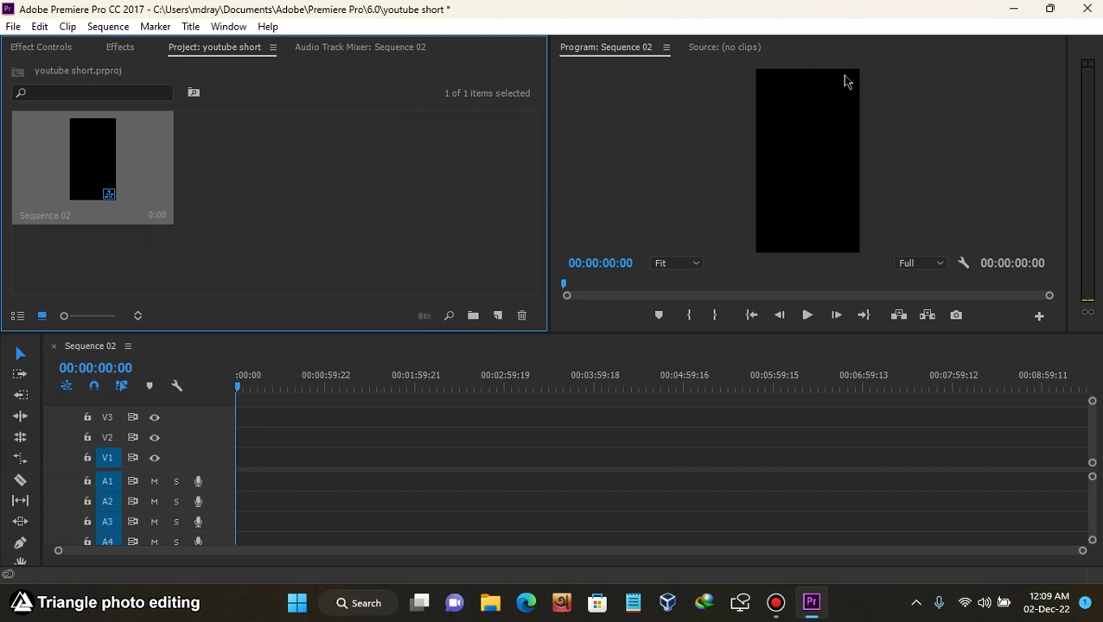
{"action": "double_click", "coordinate": [641, 12]}
{"action": "left_click_drag", "start_coordinate": [529, 35], "coordinate": [810, 28]}
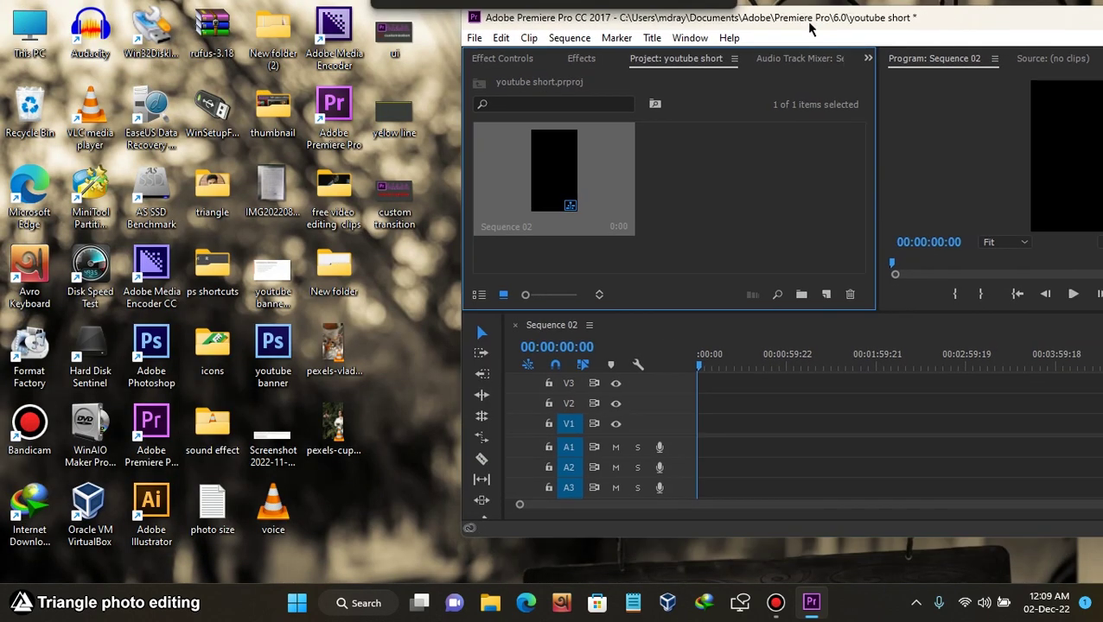
{"action": "mouse_move", "coordinate": [358, 493]}
{"action": "left_mouse_down"}
{"action": "mouse_move", "coordinate": [311, 328]}
{"action": "mouse_move", "coordinate": [795, 104]}
{"action": "mouse_move", "coordinate": [758, 163]}
{"action": "left_mouse_up"}
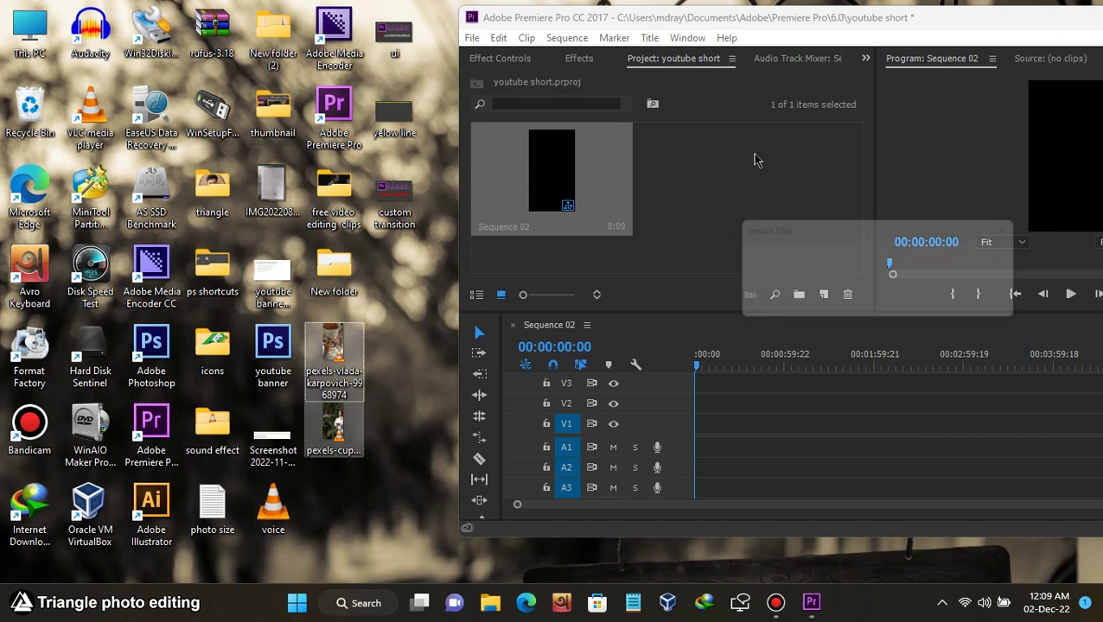
{"action": "double_click", "coordinate": [952, 15]}
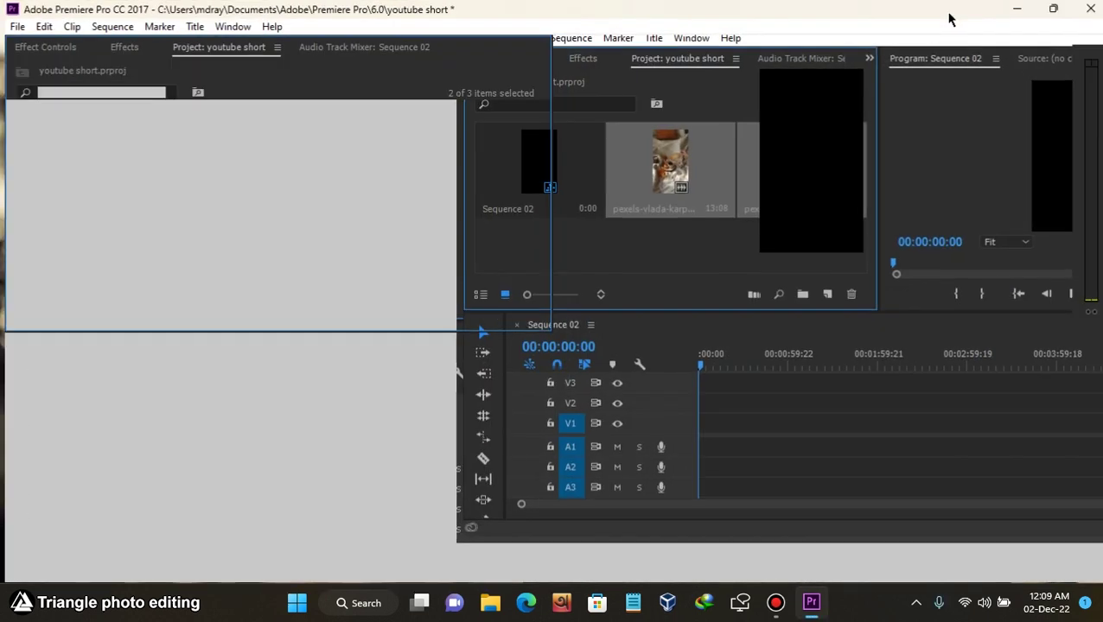
{"action": "left_click", "coordinate": [324, 248]}
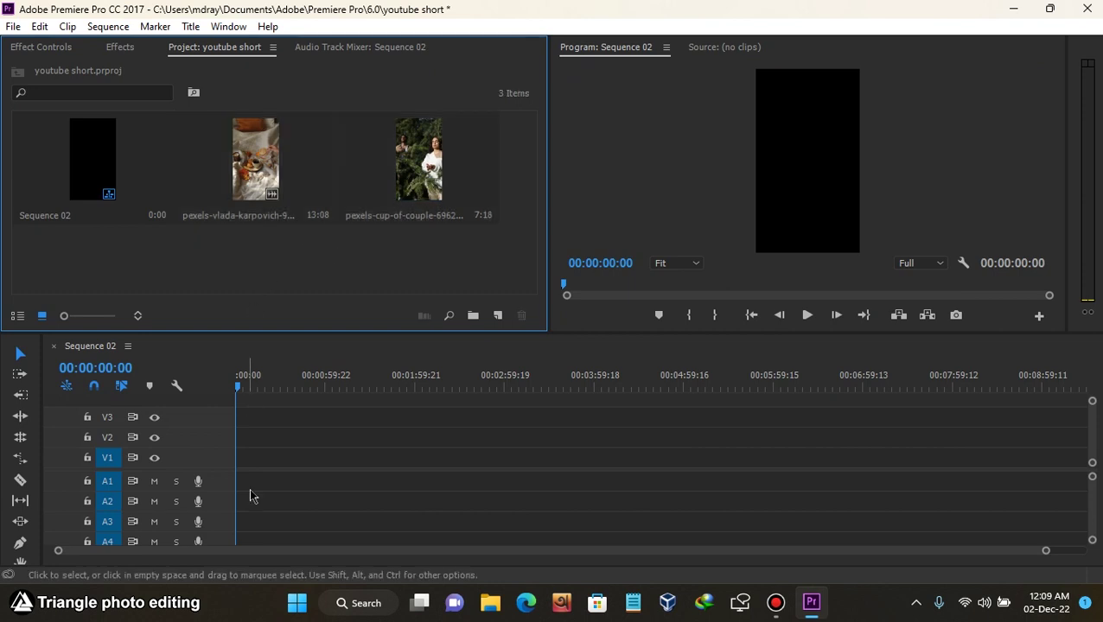
{"action": "left_click_drag", "start_coordinate": [256, 136], "coordinate": [251, 465]}
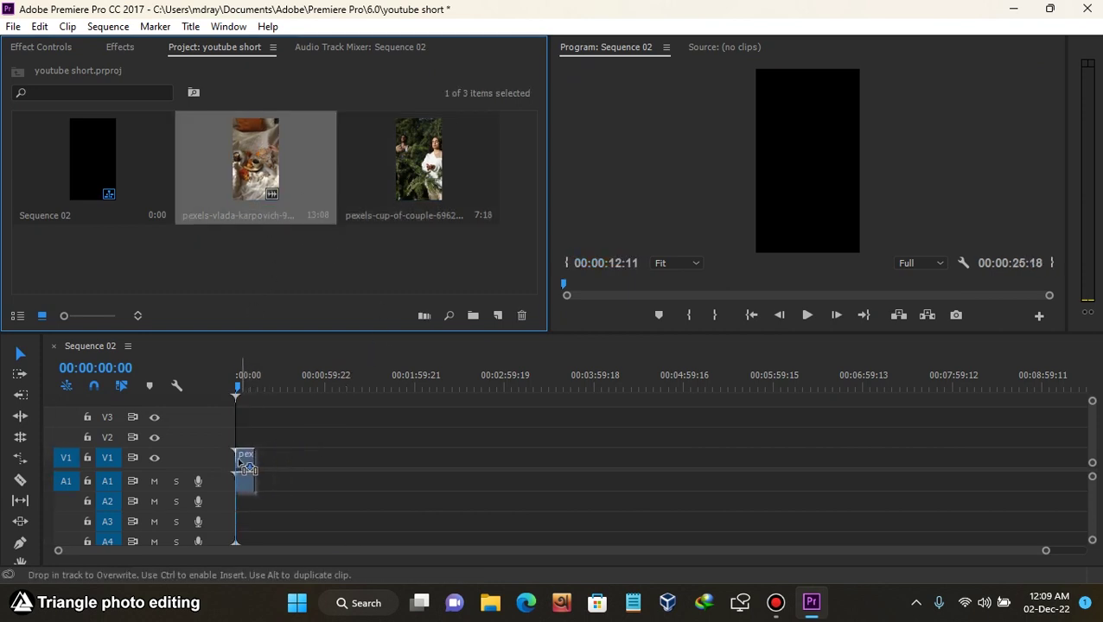
{"action": "left_click", "coordinate": [372, 143]}
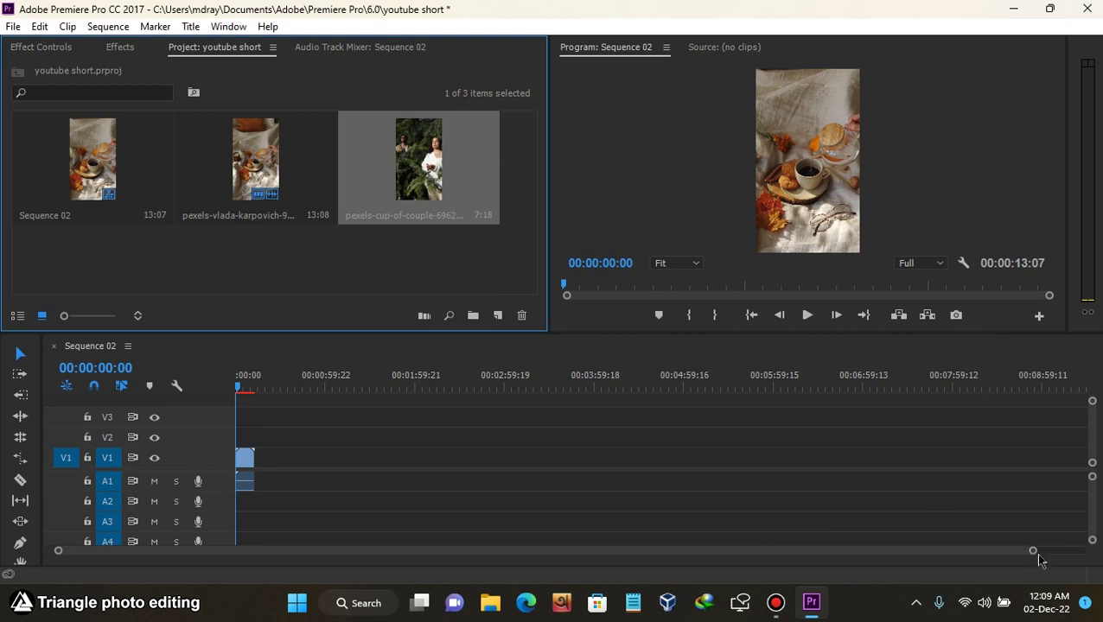
{"action": "left_click_drag", "start_coordinate": [1032, 550], "coordinate": [676, 548]}
{"action": "key", "text": "space"}
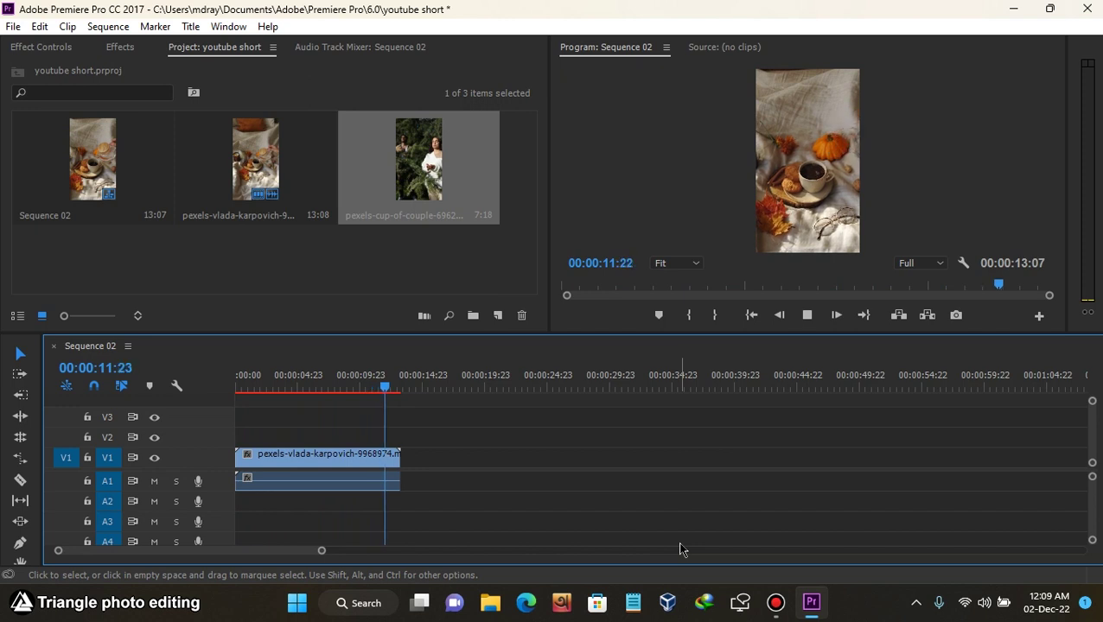
{"action": "key", "text": "space"}
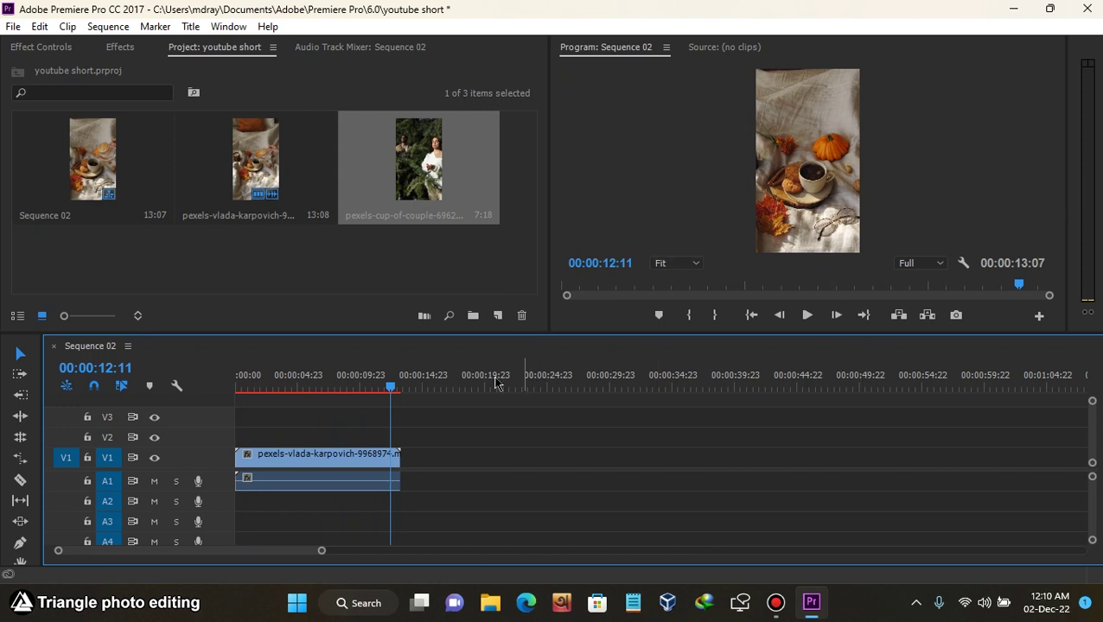
{"action": "left_click", "coordinate": [316, 461]}
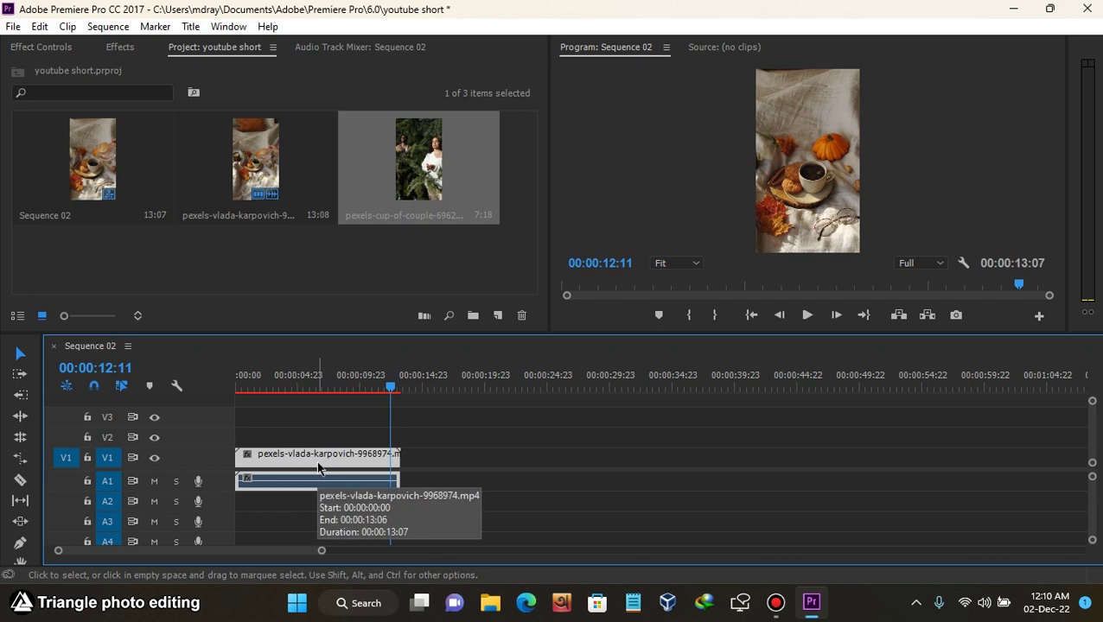
{"action": "key", "text": "Delete"}
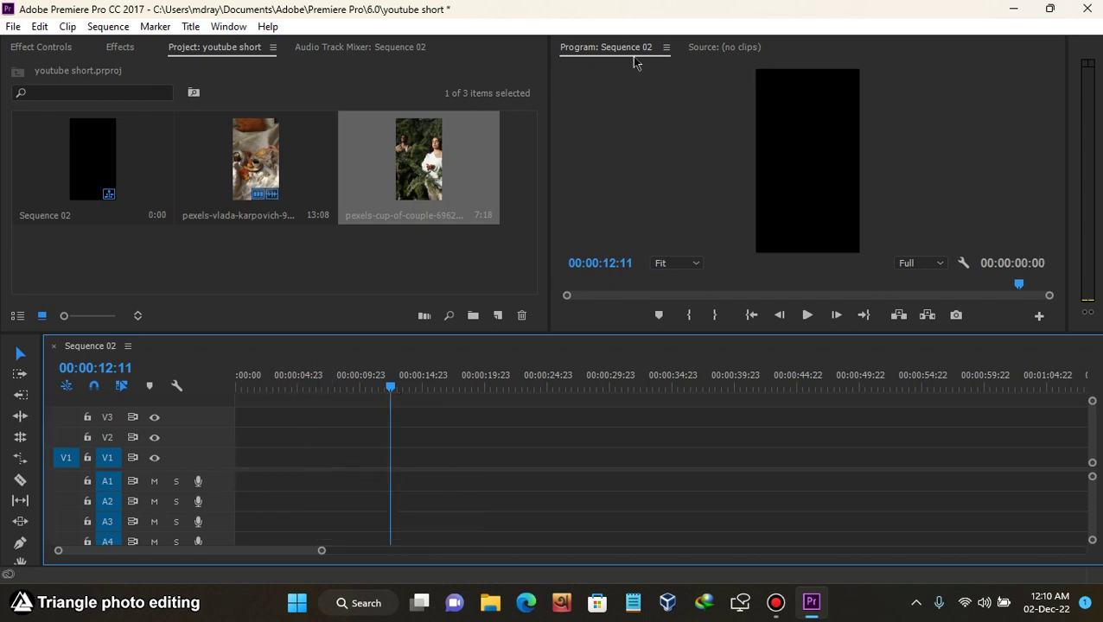
Step: Open This PC > Media (E:) > video songs > bangla new in File Explorer
{"action": "double_click", "coordinate": [593, 19]}
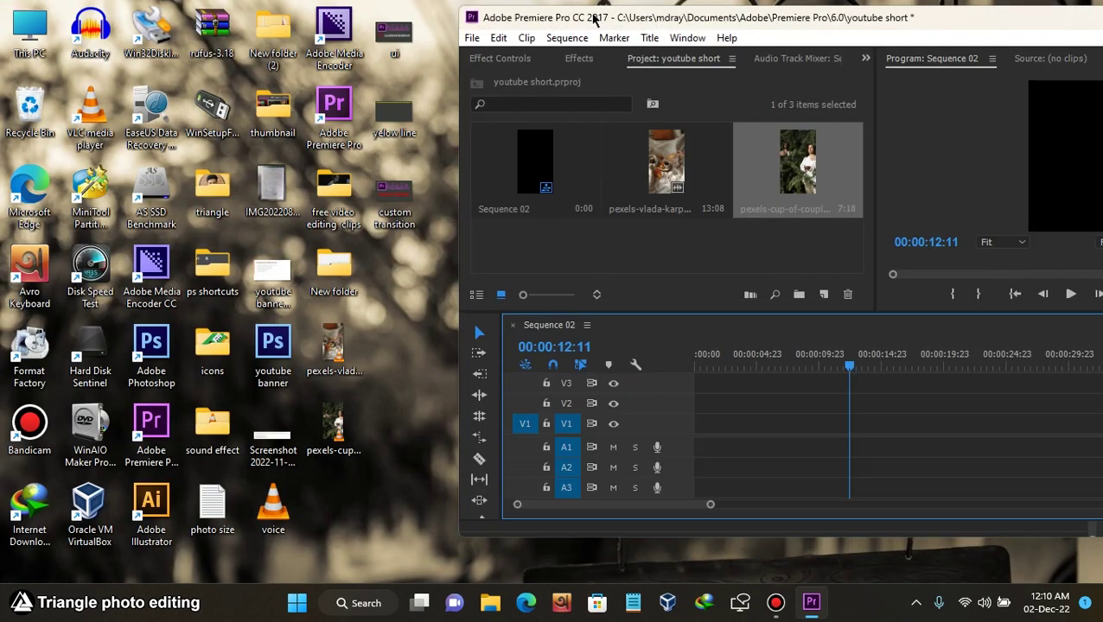
{"action": "double_click", "coordinate": [28, 31]}
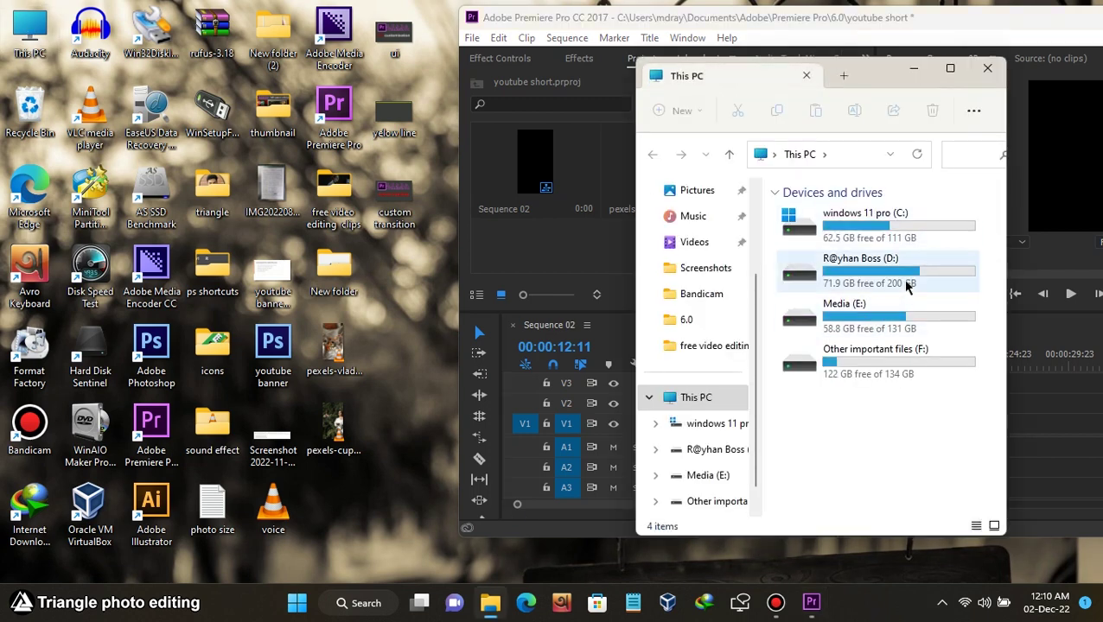
{"action": "double_click", "coordinate": [896, 326]}
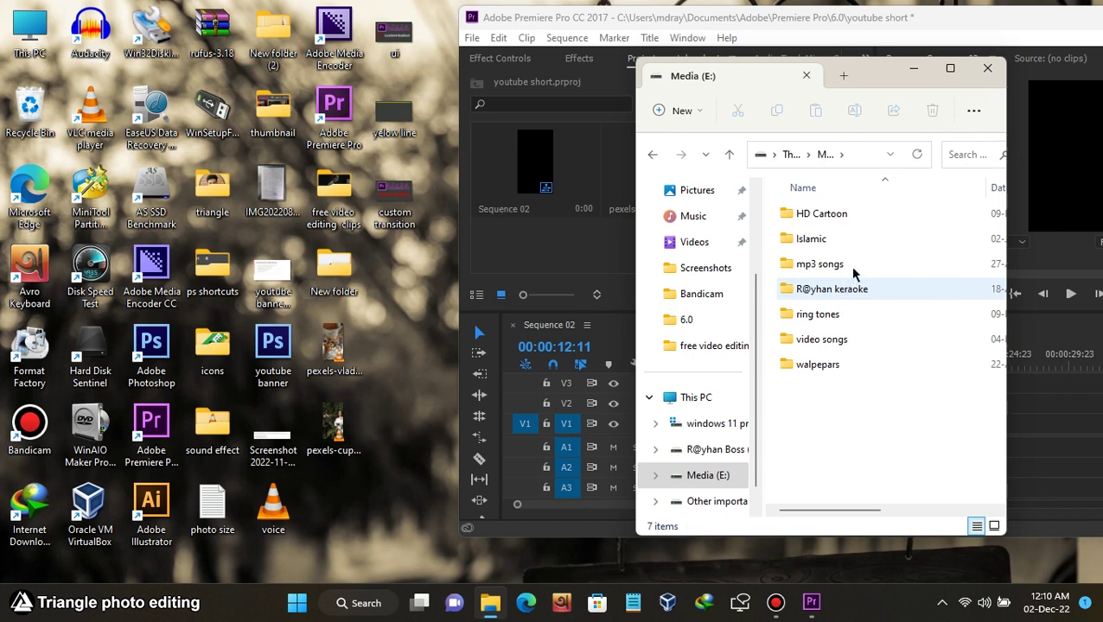
{"action": "double_click", "coordinate": [843, 341]}
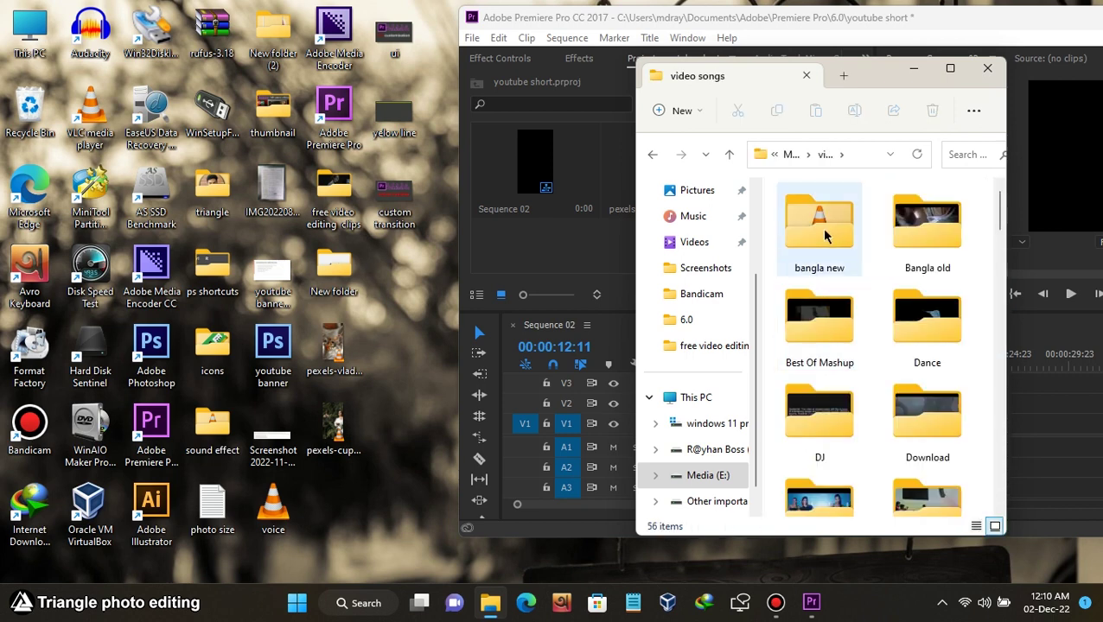
{"action": "double_click", "coordinate": [821, 228]}
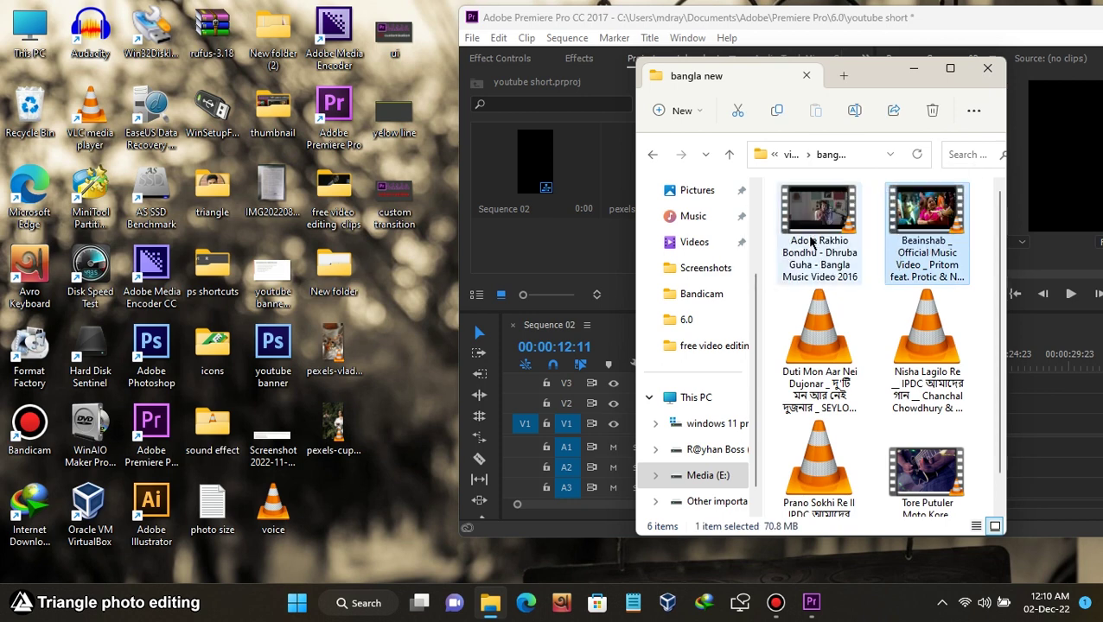
Step: Import the Adore Rakhio Bondhu video, close Explorer, and maximize Premiere with the clip in Sequence 02
{"action": "left_click_drag", "start_coordinate": [810, 244], "coordinate": [530, 260]}
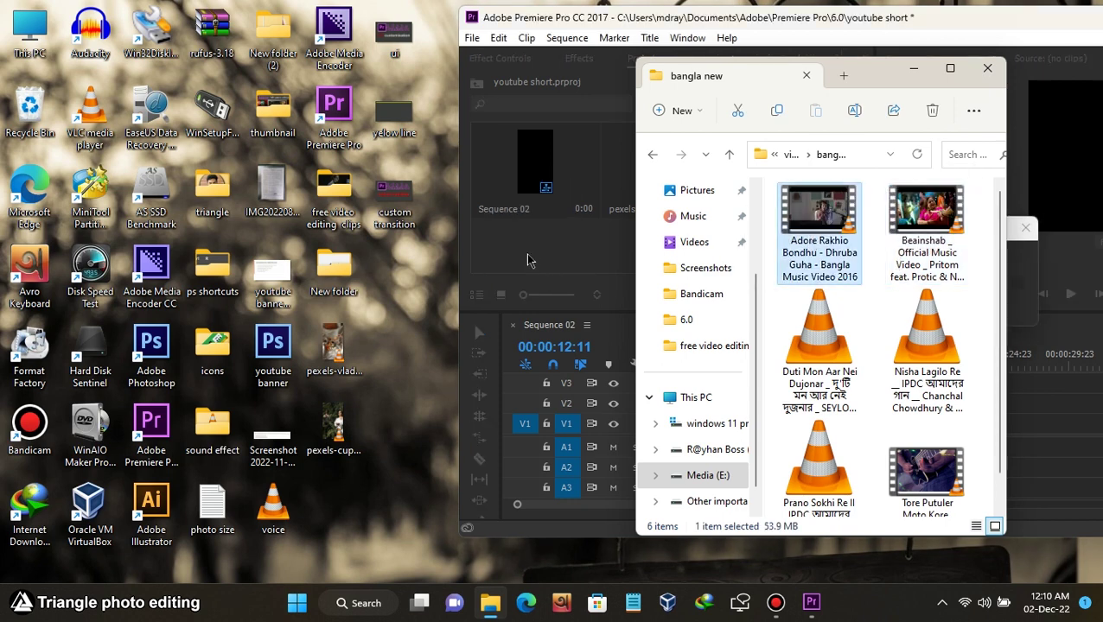
{"action": "left_click", "coordinate": [989, 69]}
{"action": "left_click_drag", "start_coordinate": [946, 29], "coordinate": [635, 31]}
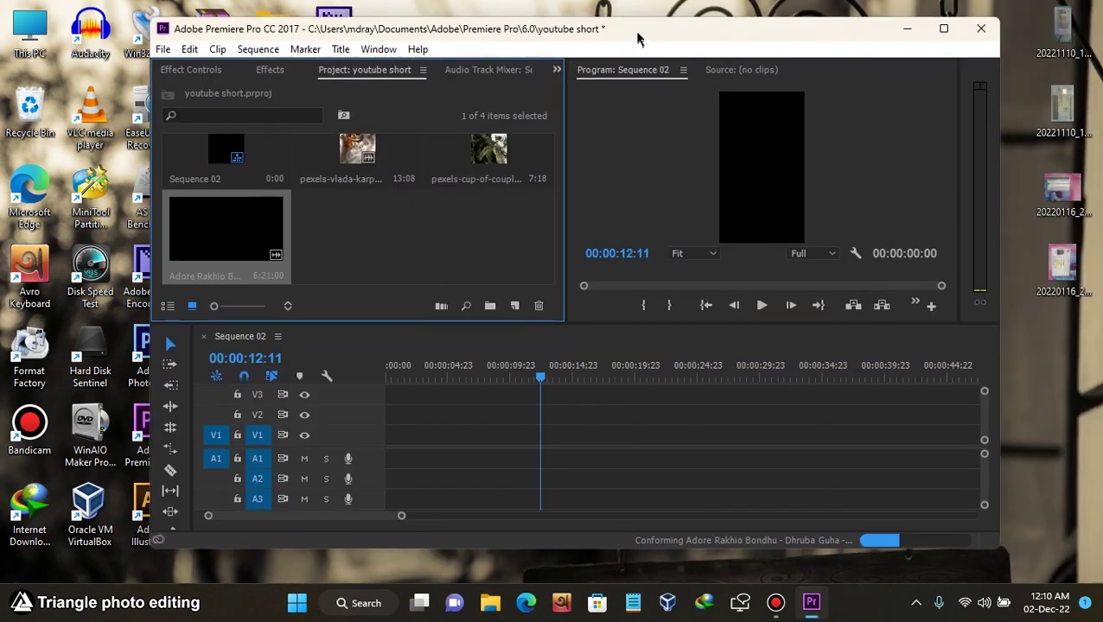
{"action": "double_click", "coordinate": [635, 30]}
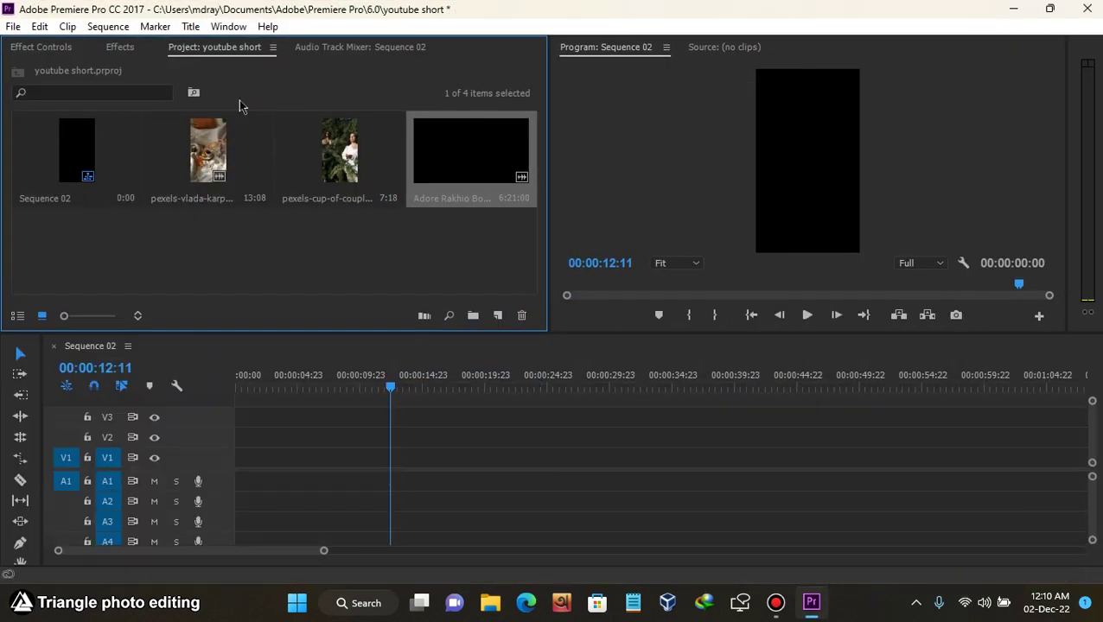
{"action": "mouse_move", "coordinate": [471, 156]}
{"action": "left_mouse_down"}
{"action": "mouse_move", "coordinate": [304, 496]}
{"action": "mouse_move", "coordinate": [232, 474]}
{"action": "left_mouse_up"}
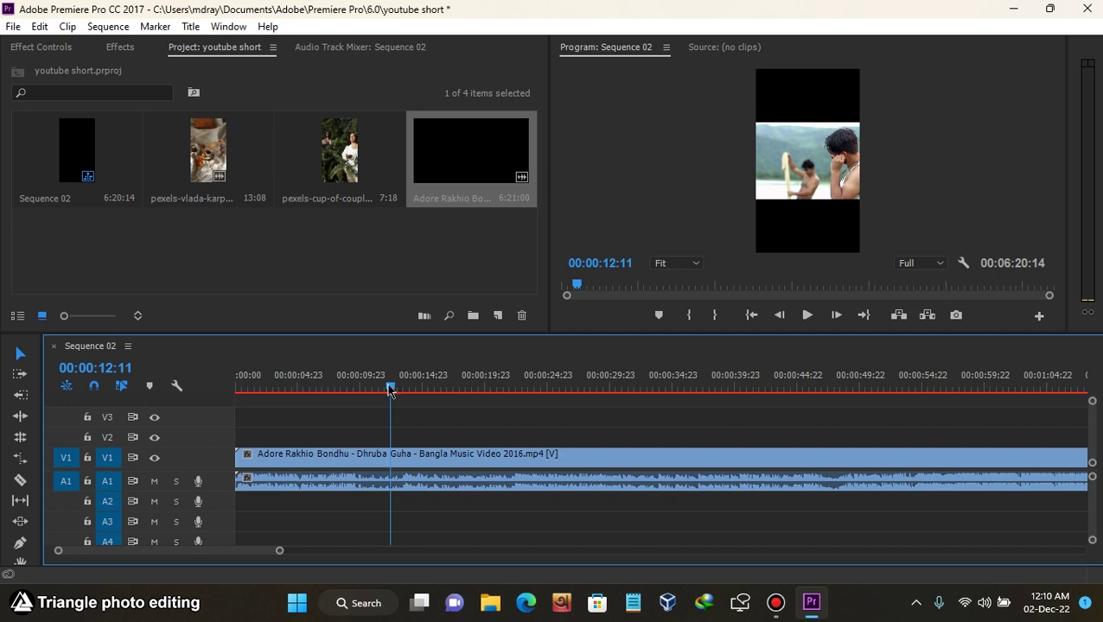
Step: Skim through the music video and lower the computer's playback volume
{"action": "left_click_drag", "start_coordinate": [388, 391], "coordinate": [687, 388]}
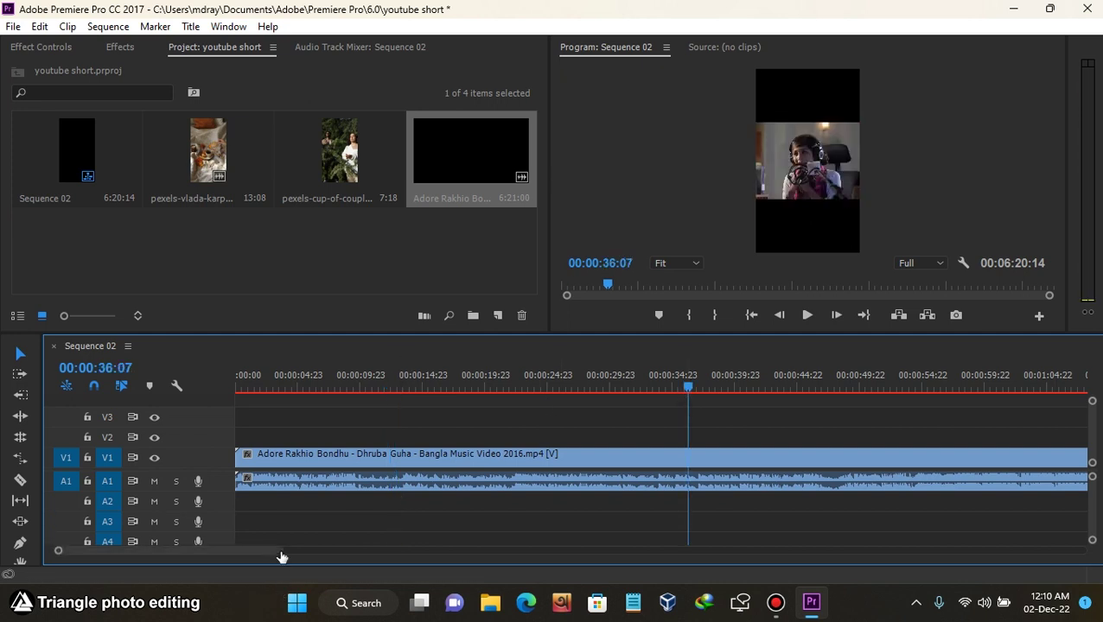
{"action": "left_click_drag", "start_coordinate": [280, 551], "coordinate": [682, 551]}
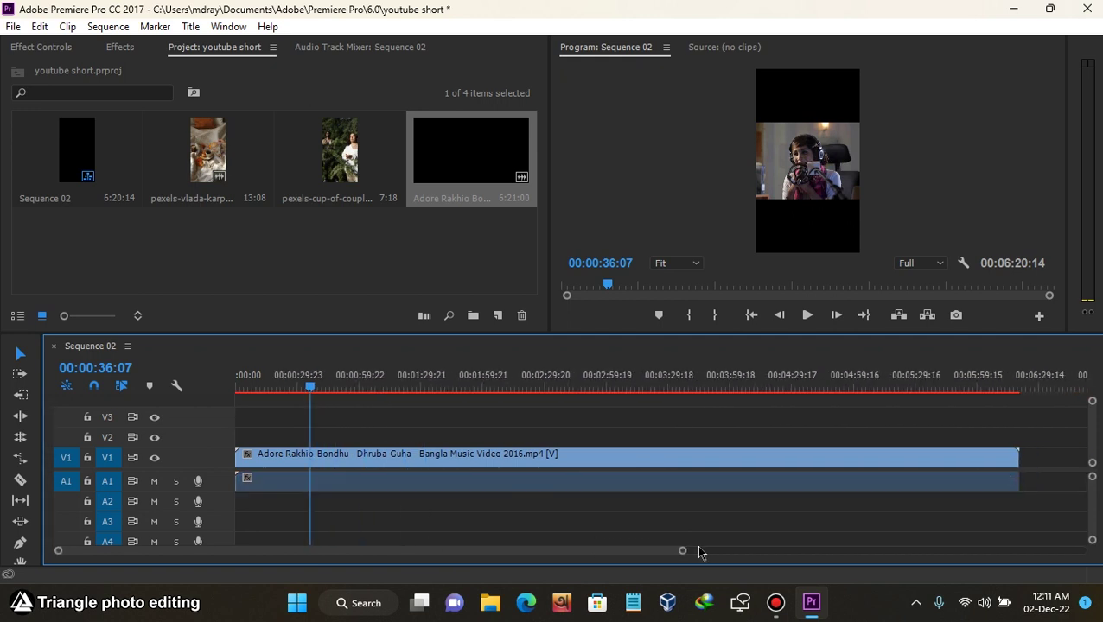
{"action": "left_click", "coordinate": [984, 602]}
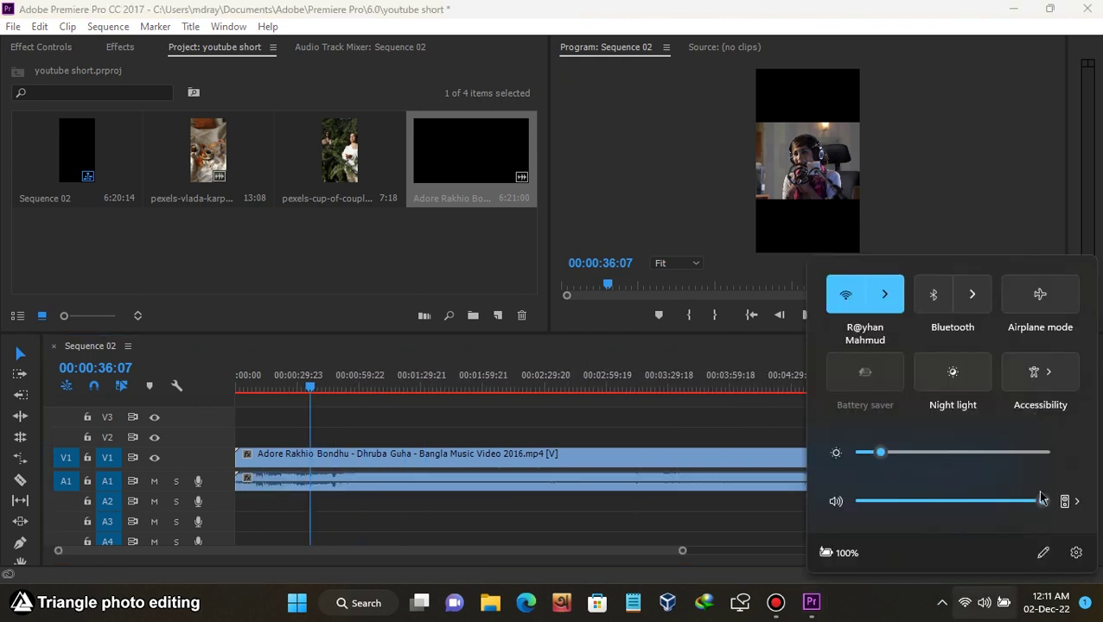
{"action": "left_click", "coordinate": [881, 502]}
Step: Scrub the playhead to the cut point at 00:00:59:09
{"action": "left_click", "coordinate": [339, 380]}
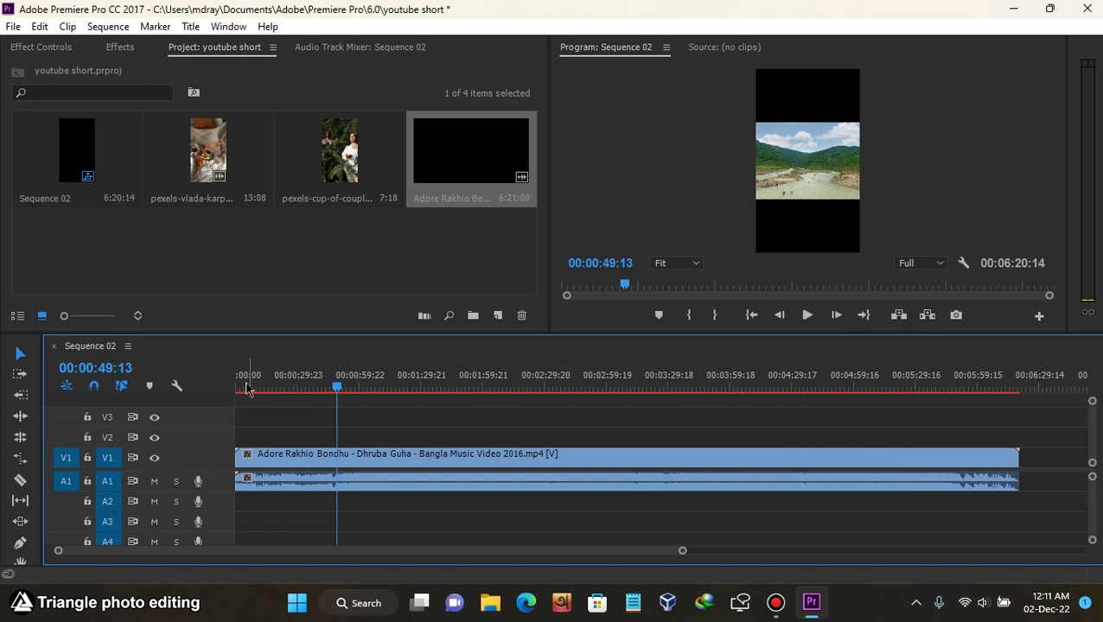
{"action": "left_click_drag", "start_coordinate": [241, 380], "coordinate": [245, 380]}
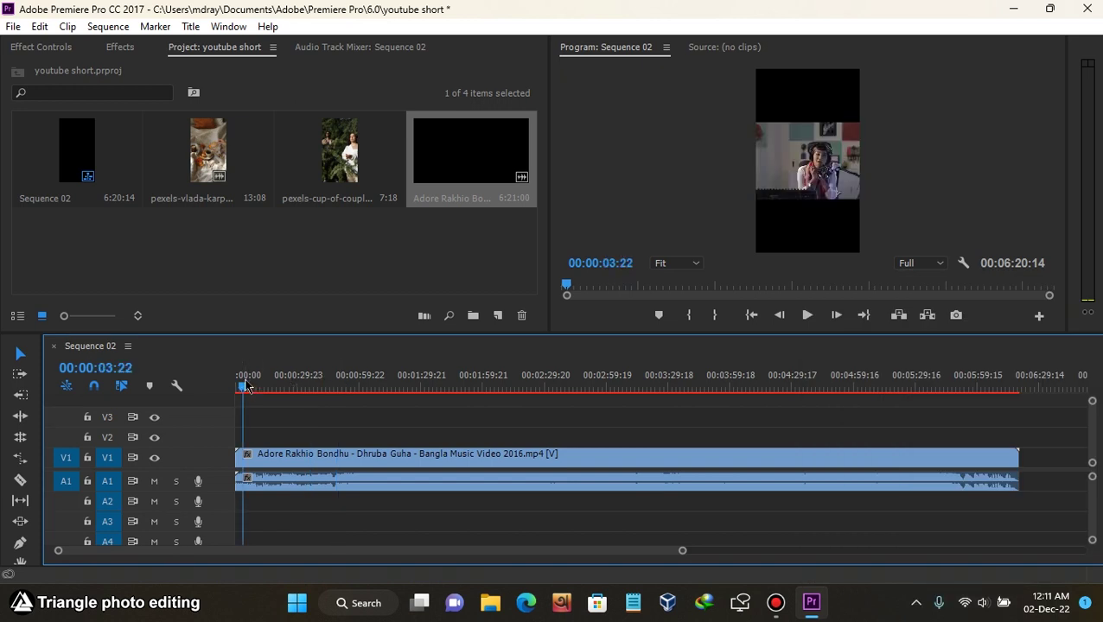
{"action": "left_click", "coordinate": [615, 386]}
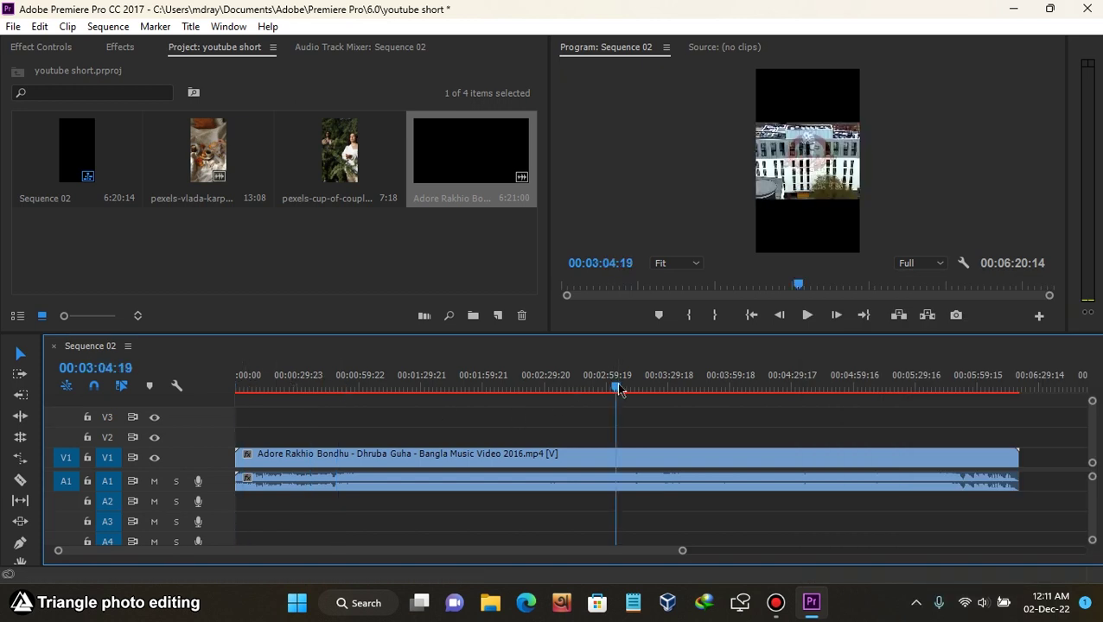
{"action": "left_click", "coordinate": [478, 387]}
{"action": "left_click", "coordinate": [429, 387]}
{"action": "left_click_drag", "start_coordinate": [429, 387], "coordinate": [359, 400]}
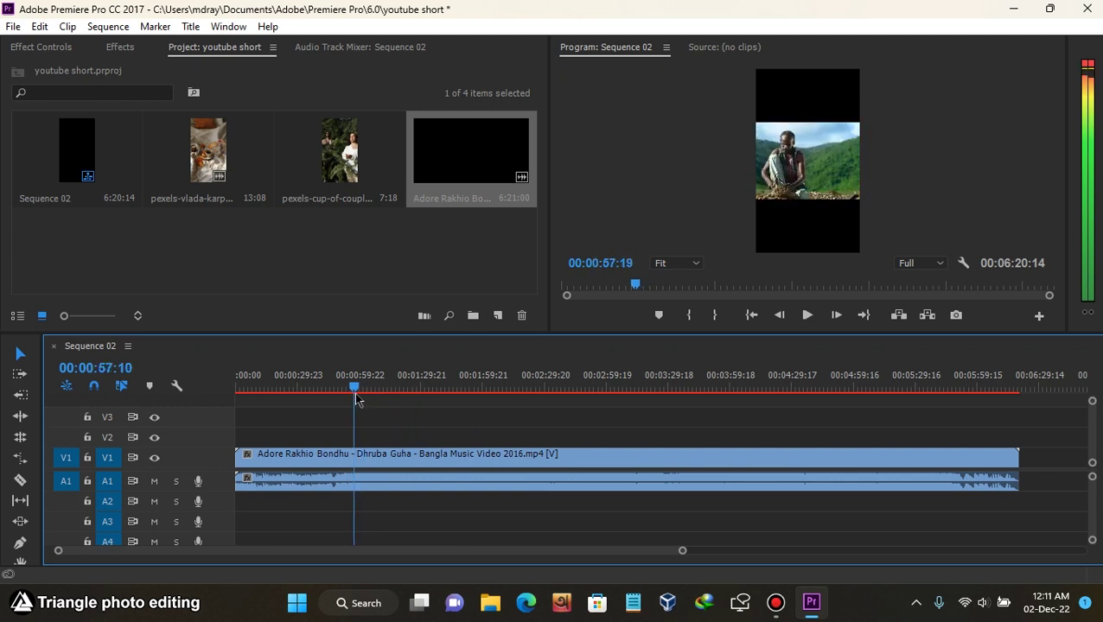
{"action": "left_click_drag", "start_coordinate": [359, 400], "coordinate": [360, 390]}
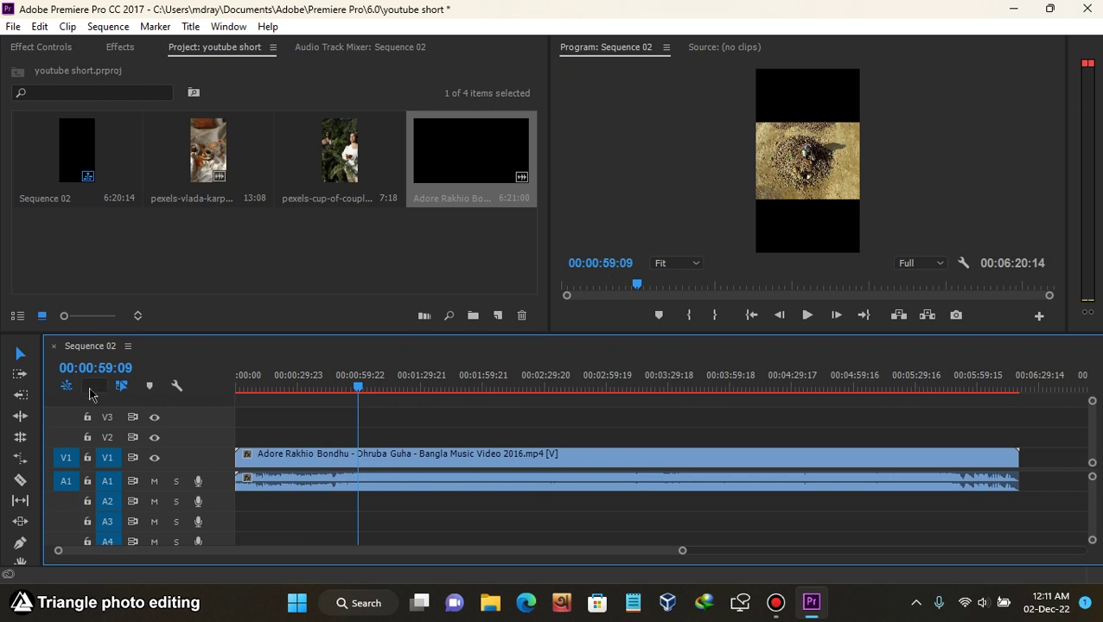
Step: Split the clip at 00:00:59:09 with the Razor tool and delete the part after it
{"action": "left_click", "coordinate": [22, 482]}
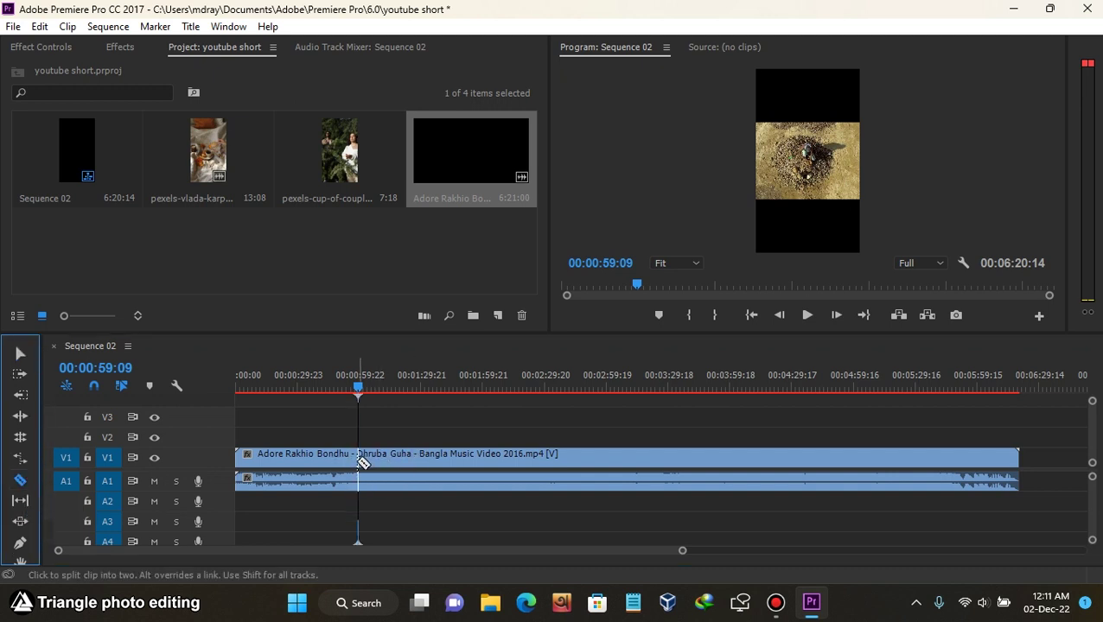
{"action": "left_click", "coordinate": [358, 466]}
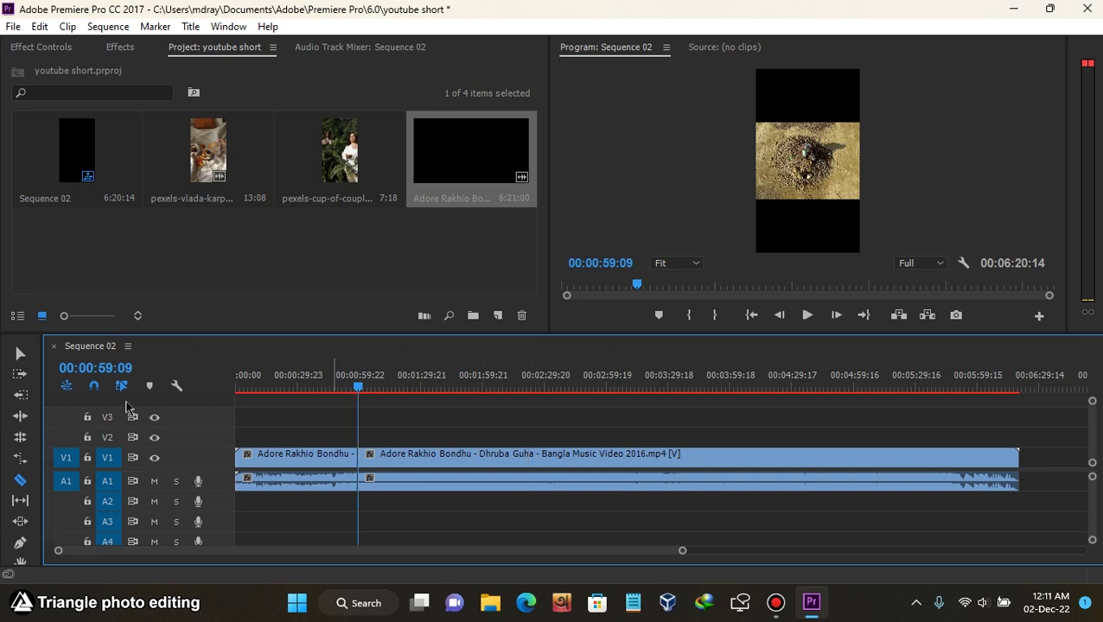
{"action": "left_click", "coordinate": [22, 356]}
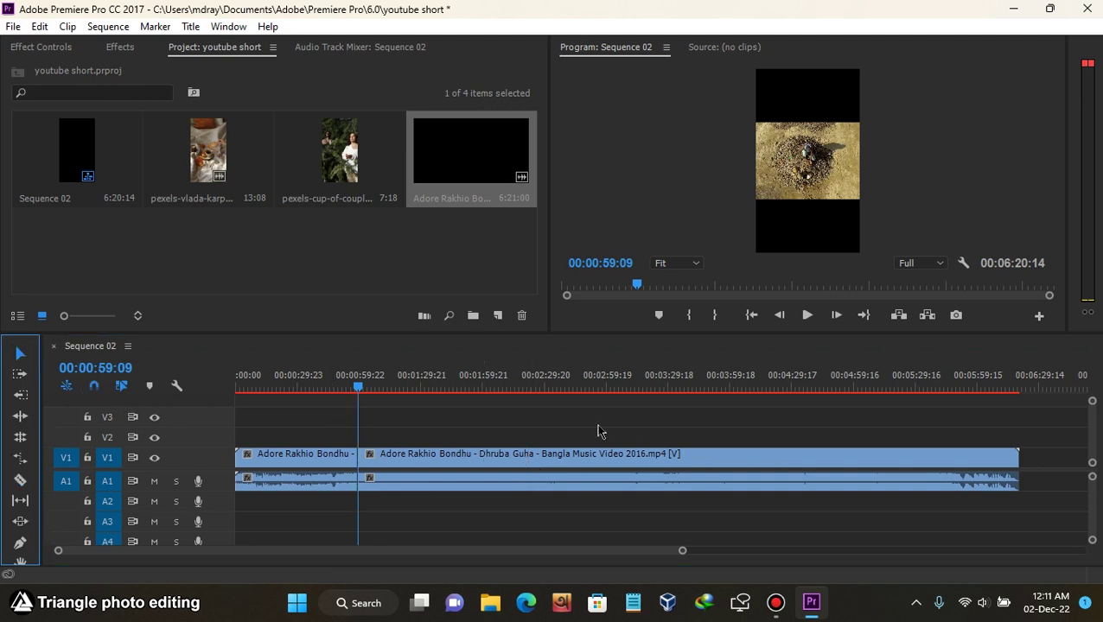
{"action": "left_click", "coordinate": [520, 464]}
{"action": "key", "text": "Delete"}
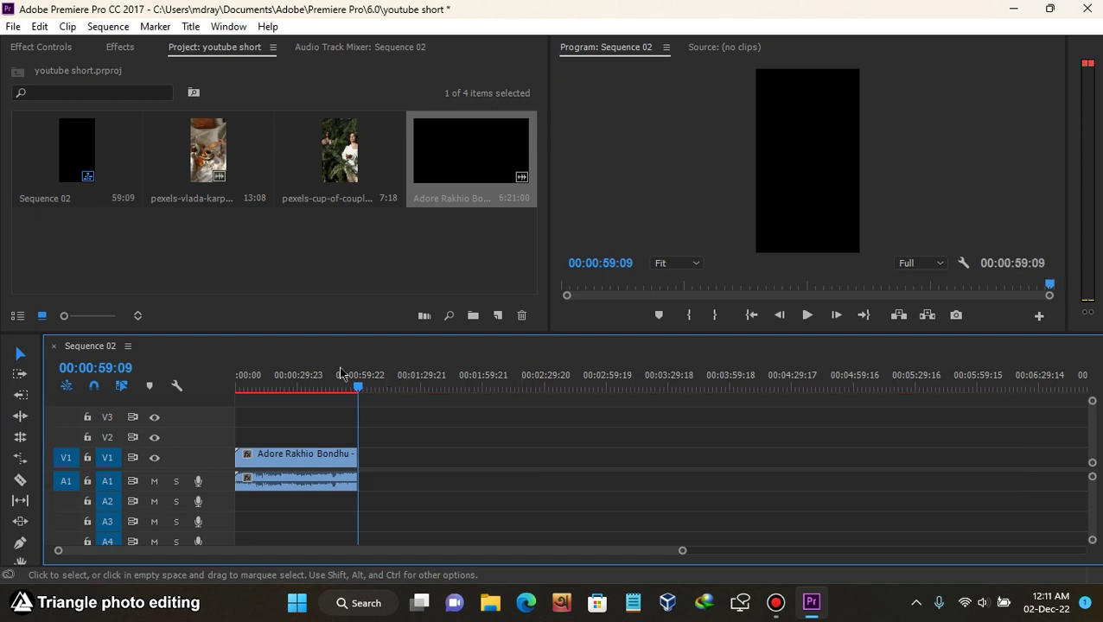
Step: Review the opening of the trimmed clip and zoom the timeline in
{"action": "left_click", "coordinate": [294, 388]}
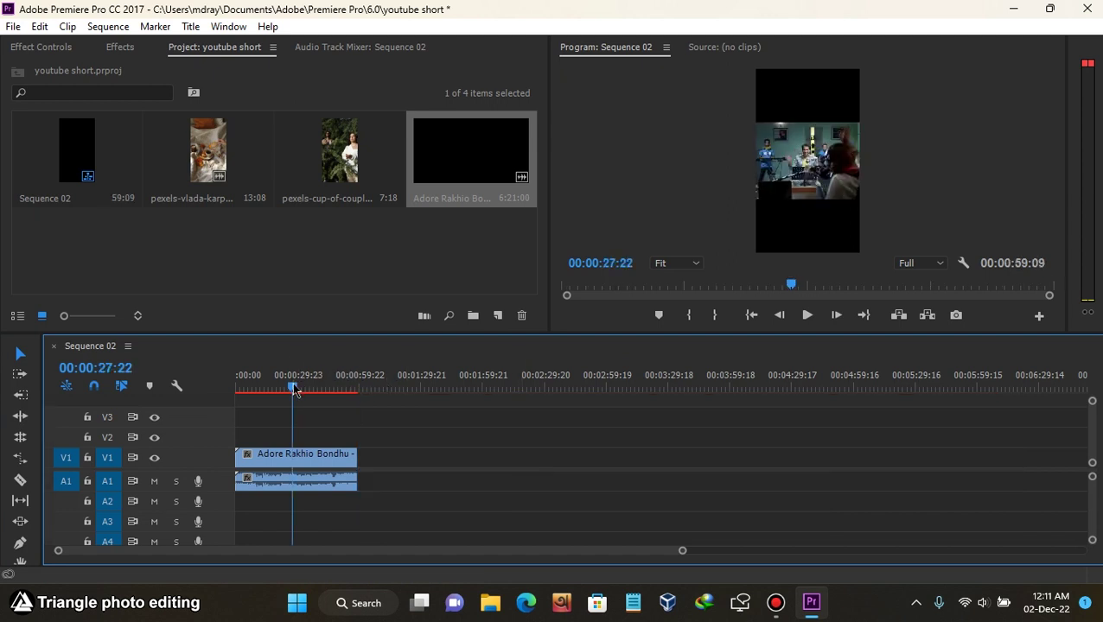
{"action": "mouse_move", "coordinate": [294, 388]}
{"action": "left_mouse_down"}
{"action": "mouse_move", "coordinate": [265, 410]}
{"action": "mouse_move", "coordinate": [253, 403]}
{"action": "left_mouse_up"}
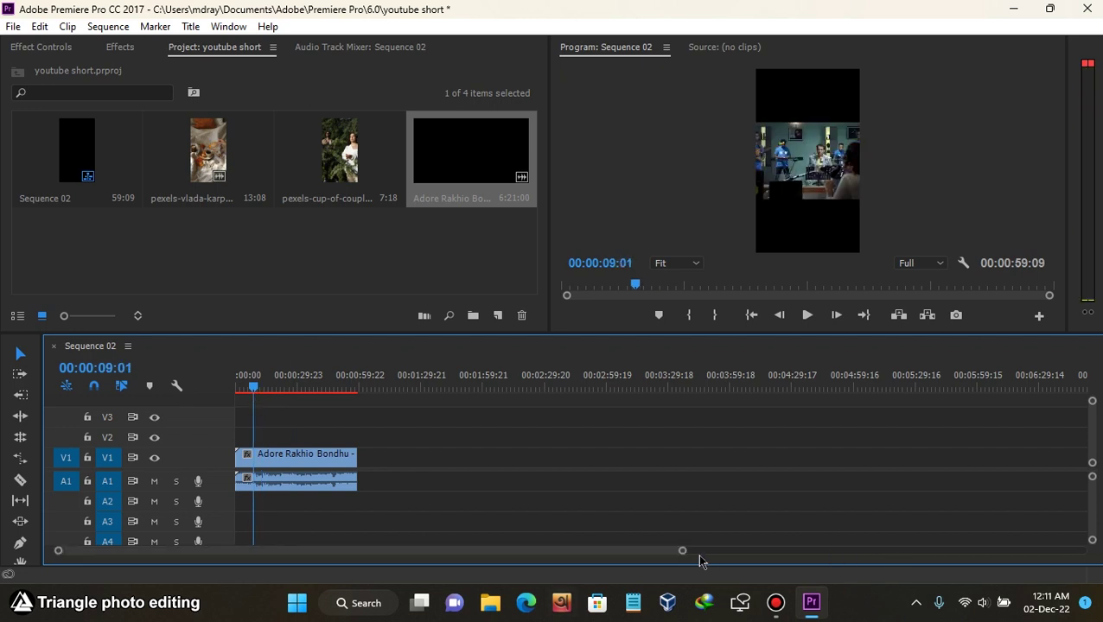
{"action": "left_click_drag", "start_coordinate": [682, 553], "coordinate": [473, 550]}
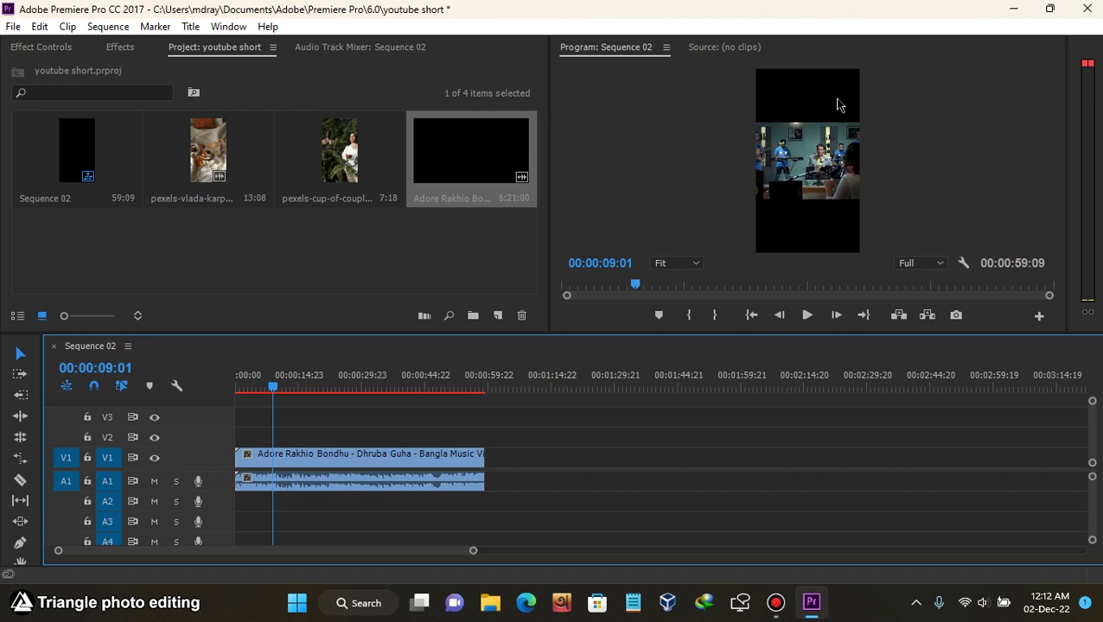
Step: In Effect Controls > Motion, set the clip's Scale to 169 and Position X to 51
{"action": "left_click", "coordinate": [359, 458]}
{"action": "left_click", "coordinate": [40, 47]}
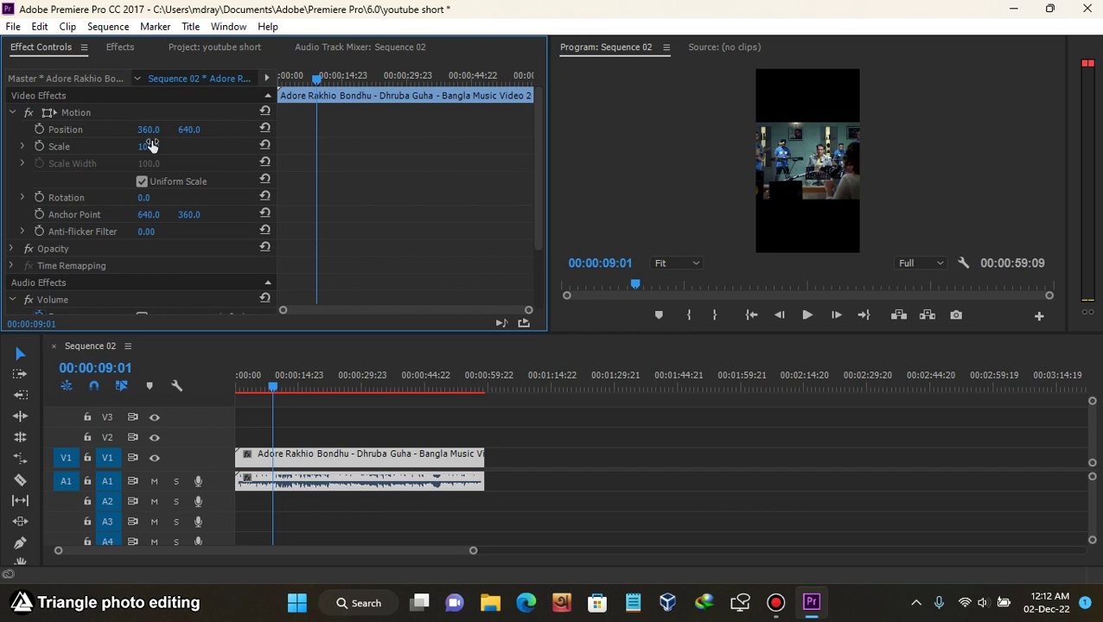
{"action": "mouse_move", "coordinate": [151, 147]}
{"action": "left_mouse_down"}
{"action": "mouse_move", "coordinate": [109, 147]}
{"action": "mouse_move", "coordinate": [158, 148]}
{"action": "left_mouse_up"}
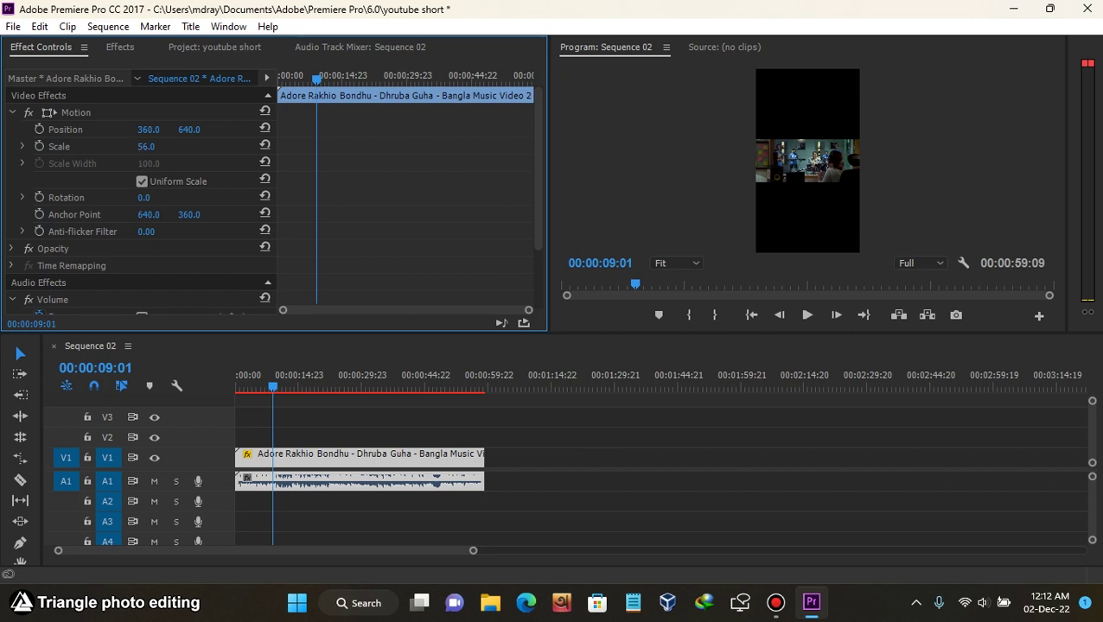
{"action": "mouse_move", "coordinate": [146, 146]}
{"action": "left_mouse_down"}
{"action": "mouse_move", "coordinate": [212, 146]}
{"action": "mouse_move", "coordinate": [191, 136]}
{"action": "left_mouse_up"}
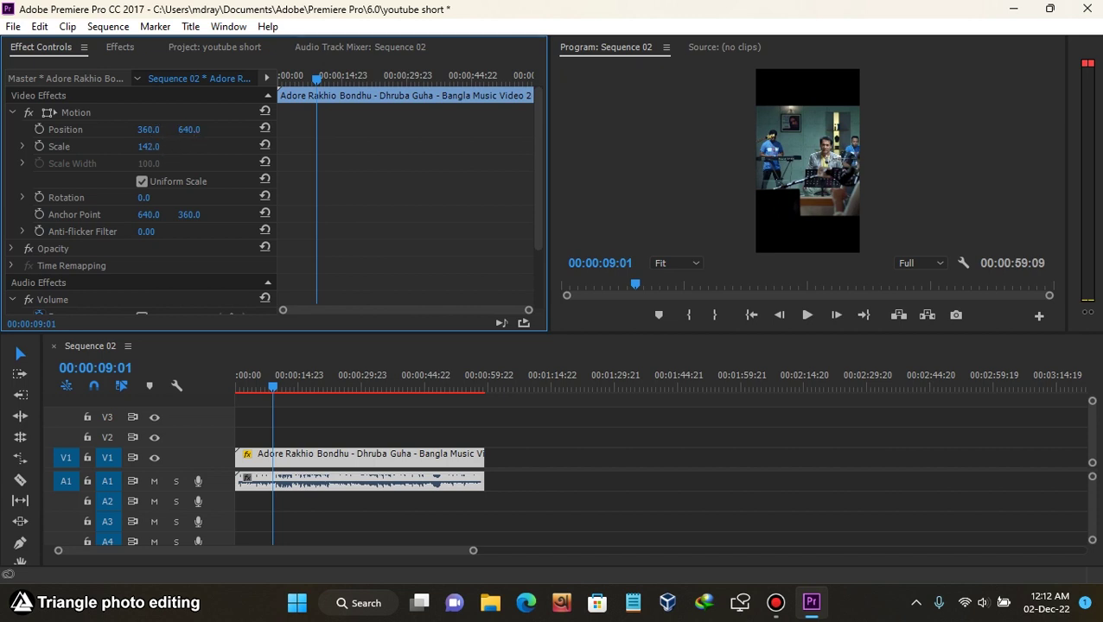
{"action": "mouse_move", "coordinate": [148, 129]}
{"action": "left_mouse_down"}
{"action": "mouse_move", "coordinate": [86, 129]}
{"action": "mouse_move", "coordinate": [126, 128]}
{"action": "left_mouse_up"}
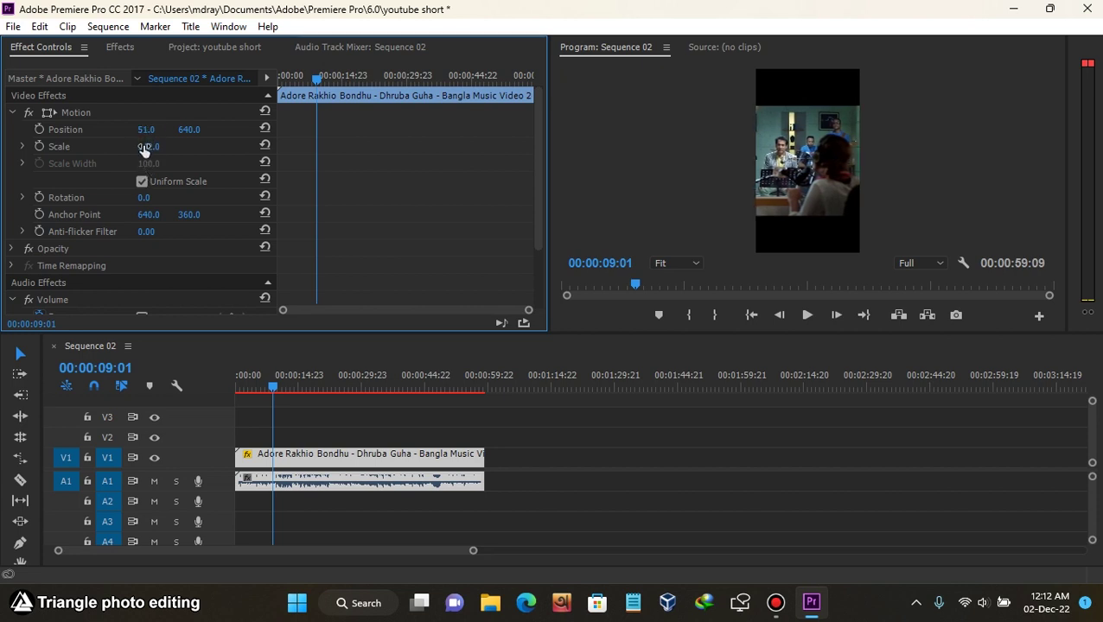
{"action": "left_click_drag", "start_coordinate": [148, 146], "coordinate": [157, 142]}
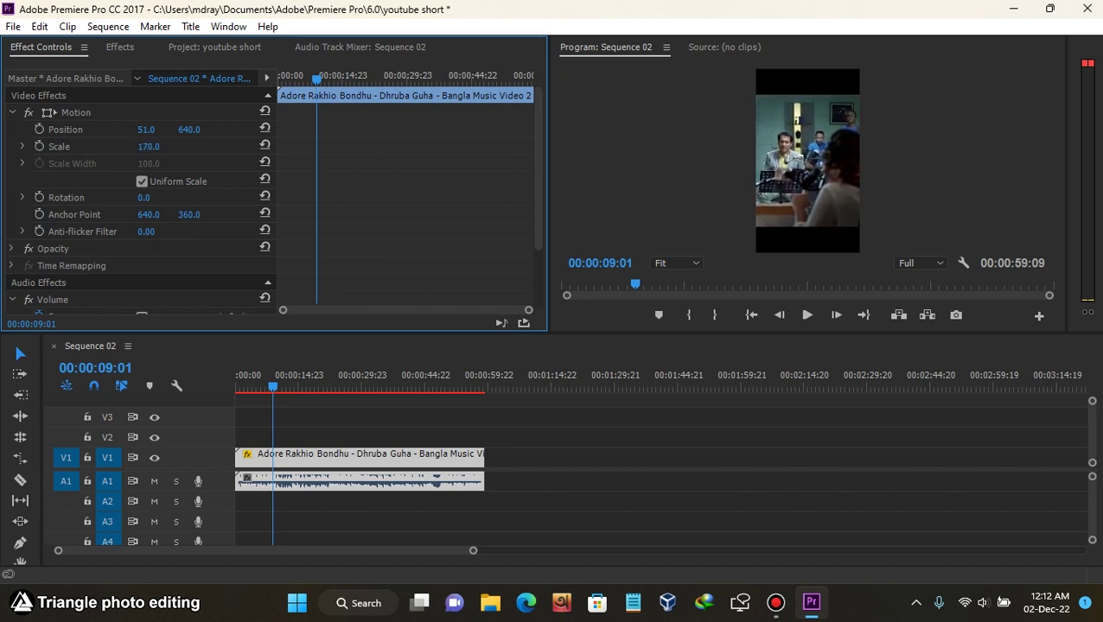
{"action": "left_click", "coordinate": [156, 144]}
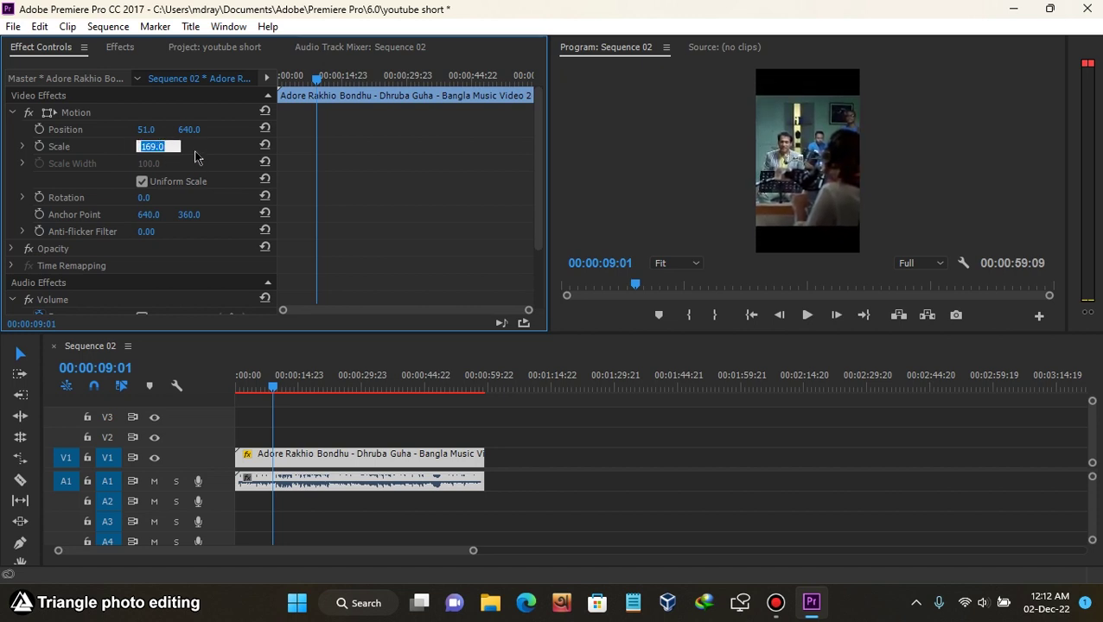
{"action": "key", "text": "Return"}
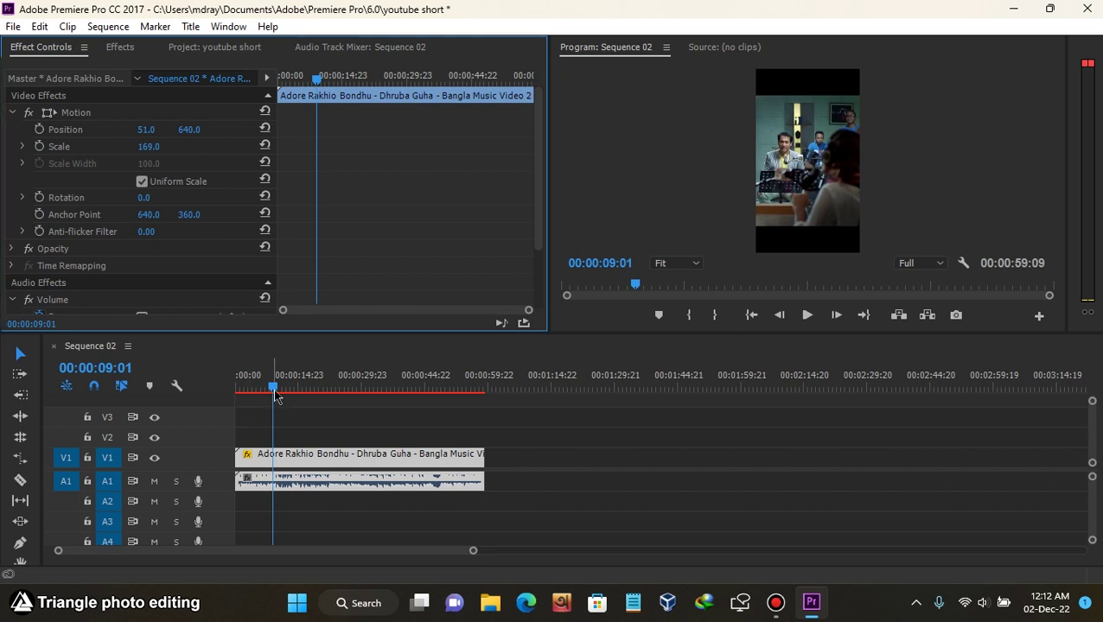
Step: Play and scrub through the sequence to check the footage fills the vertical frame
{"action": "left_click_drag", "start_coordinate": [274, 395], "coordinate": [216, 397]}
{"action": "key", "text": "space"}
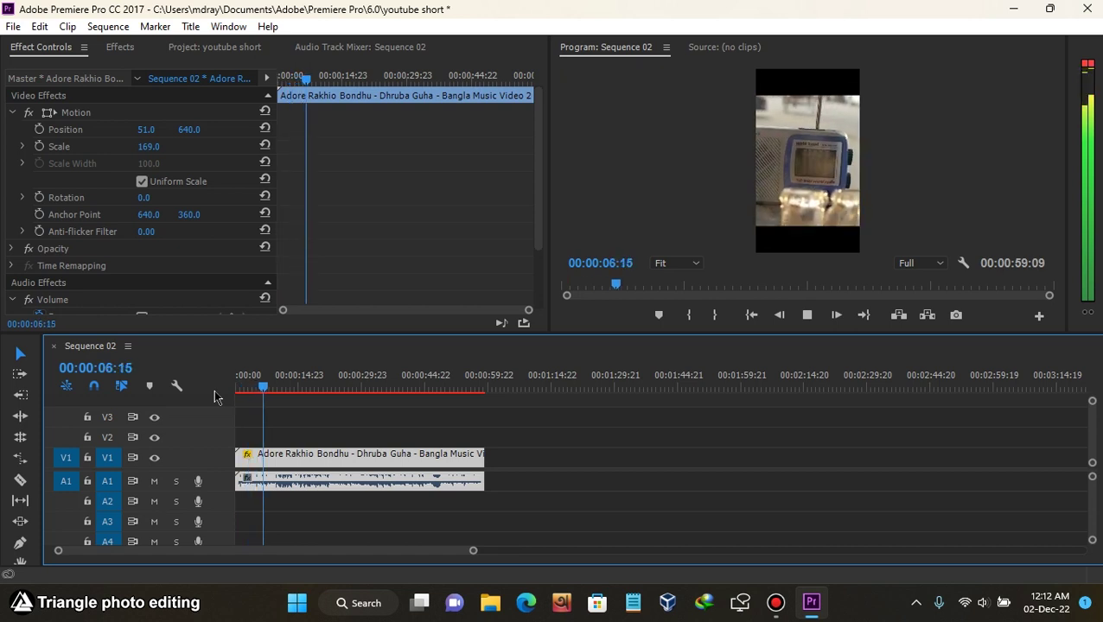
{"action": "key", "text": "space"}
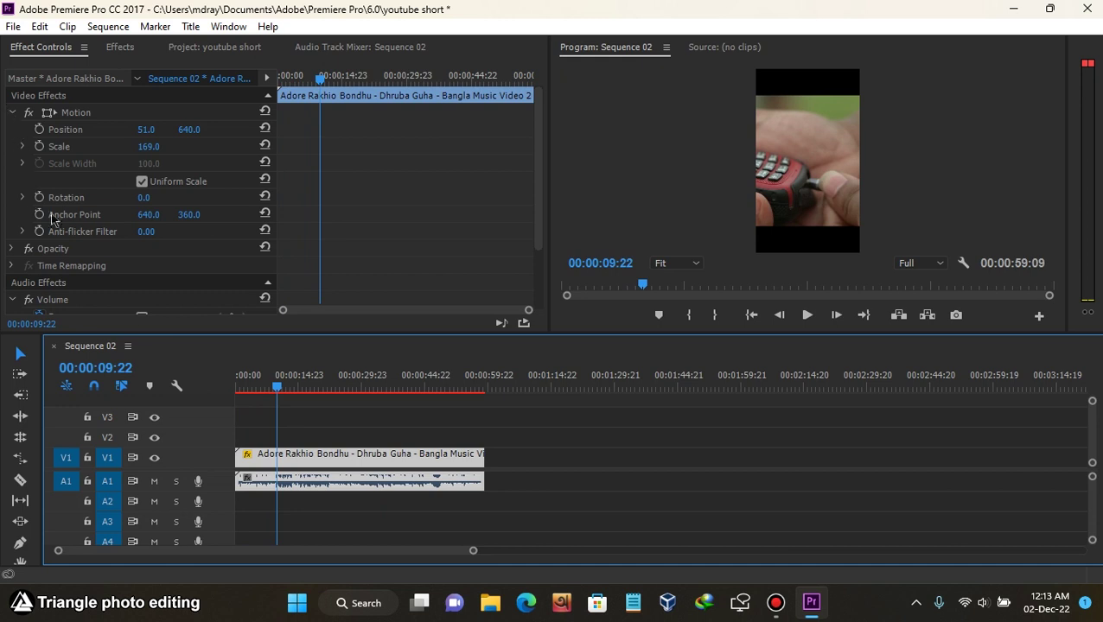
{"action": "left_click_drag", "start_coordinate": [278, 391], "coordinate": [444, 403]}
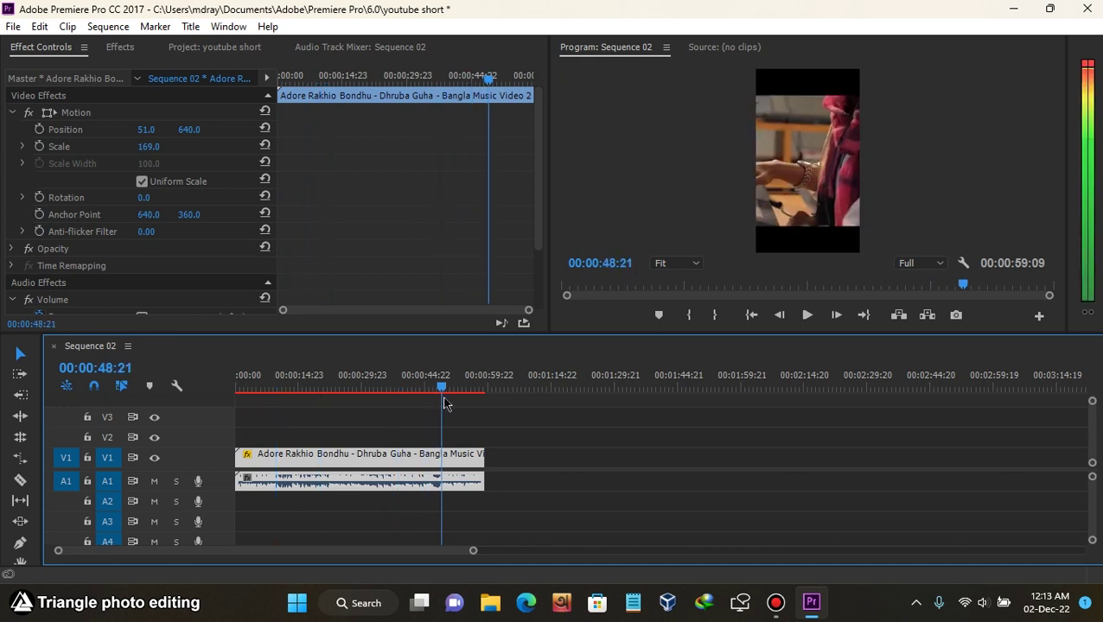
{"action": "left_click", "coordinate": [394, 391]}
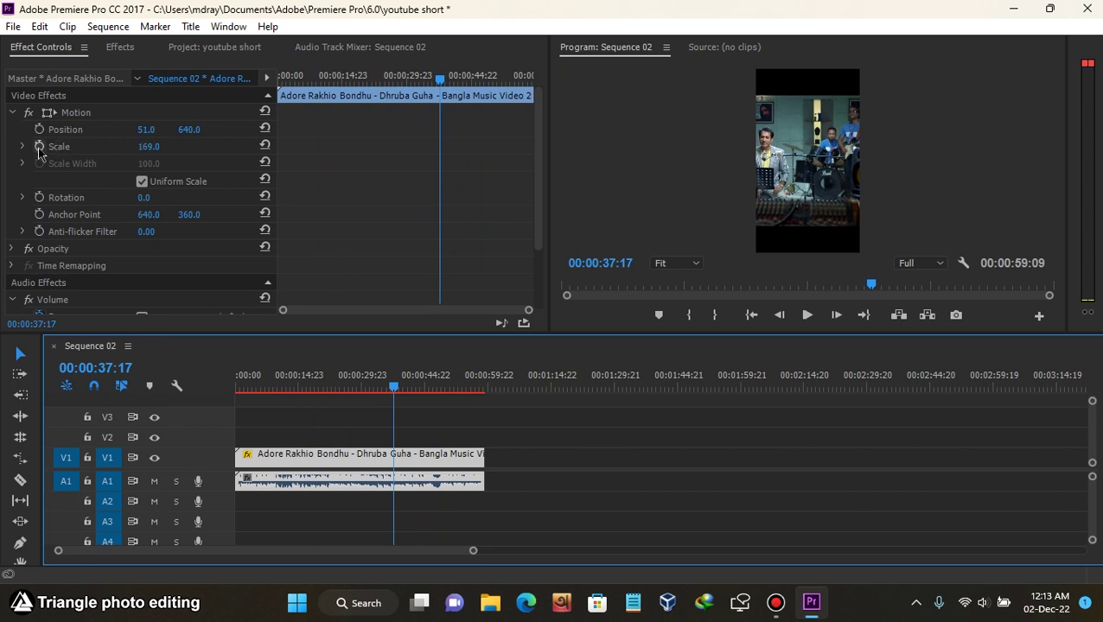
{"action": "left_click_drag", "start_coordinate": [170, 147], "coordinate": [152, 151]}
{"action": "left_click_drag", "start_coordinate": [360, 388], "coordinate": [439, 404]}
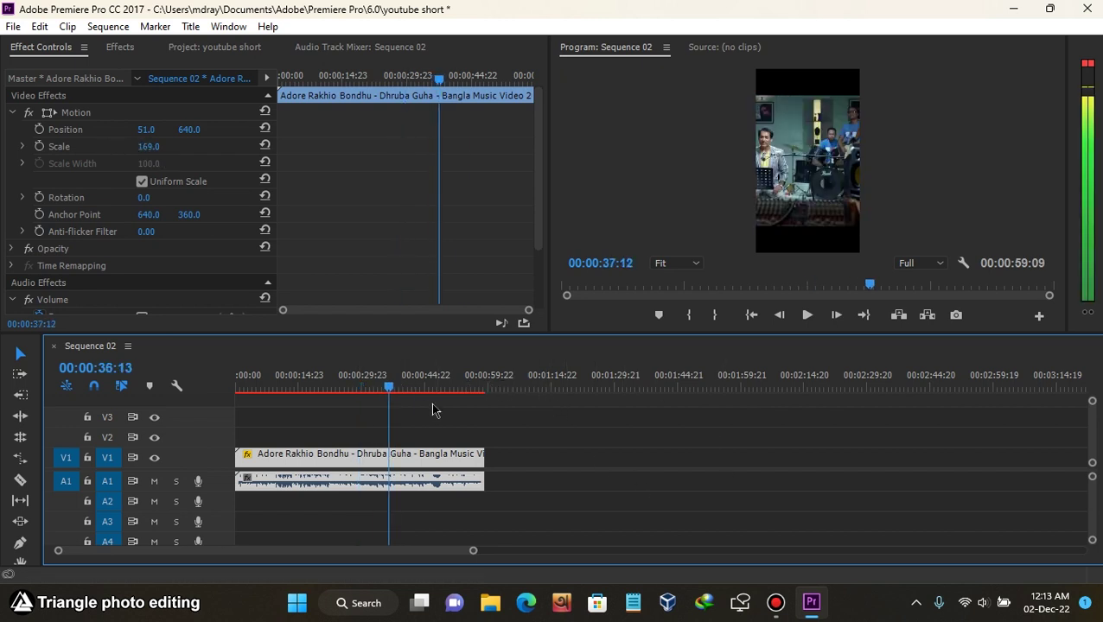
{"action": "left_click_drag", "start_coordinate": [391, 389], "coordinate": [347, 389]}
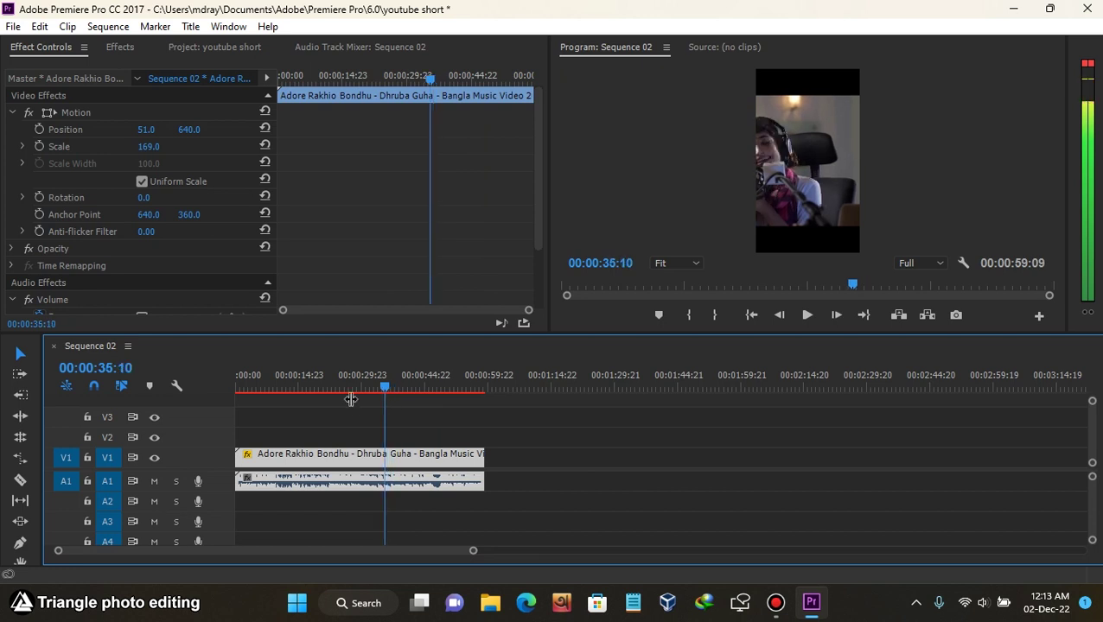
{"action": "left_click", "coordinate": [406, 411]}
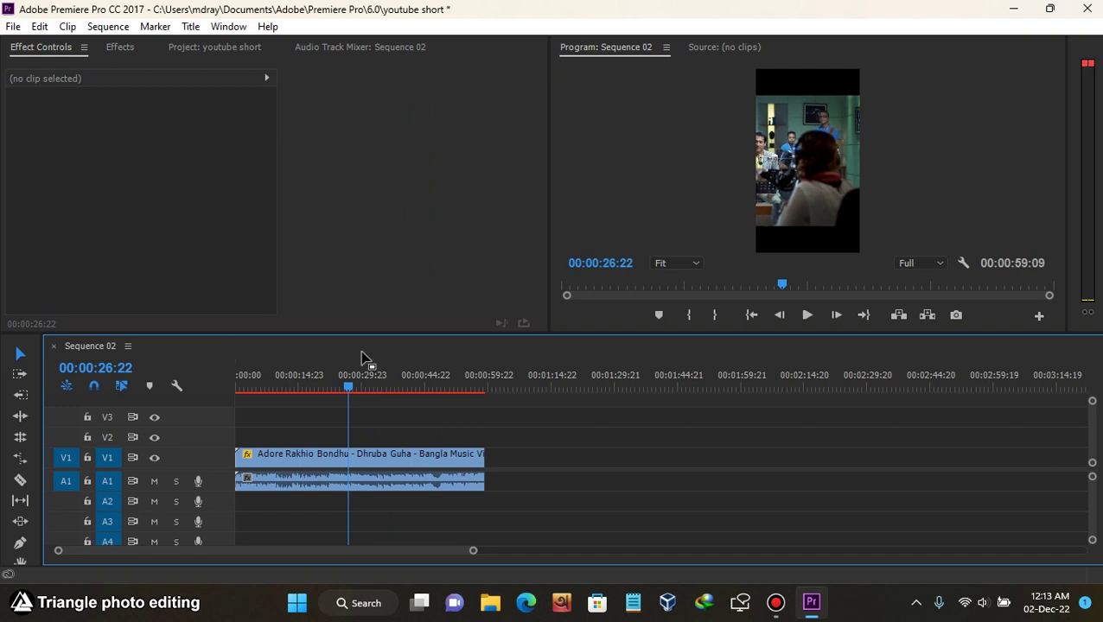
Step: Open the Export Settings for Sequence 02 via File > Export > Media
{"action": "left_click", "coordinate": [13, 26]}
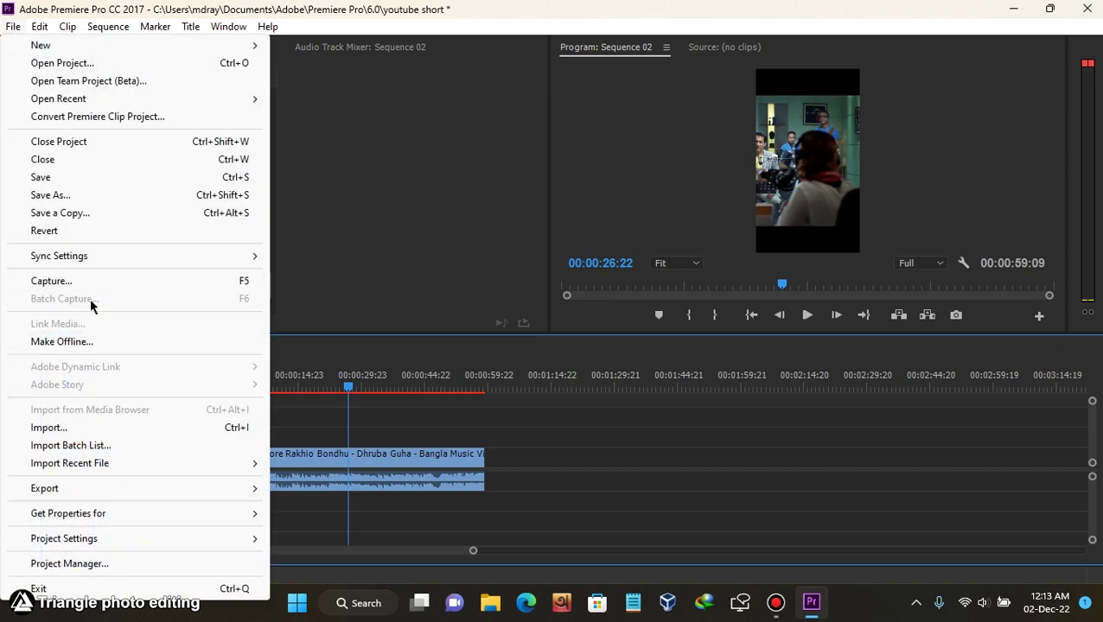
{"action": "mouse_move", "coordinate": [96, 497]}
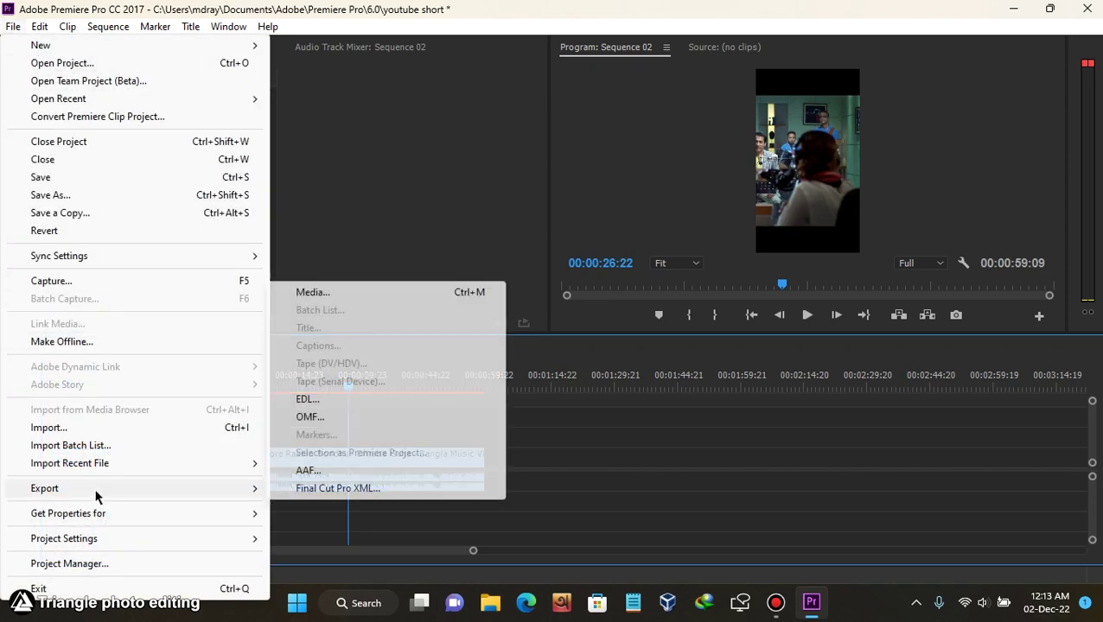
{"action": "left_click", "coordinate": [359, 297]}
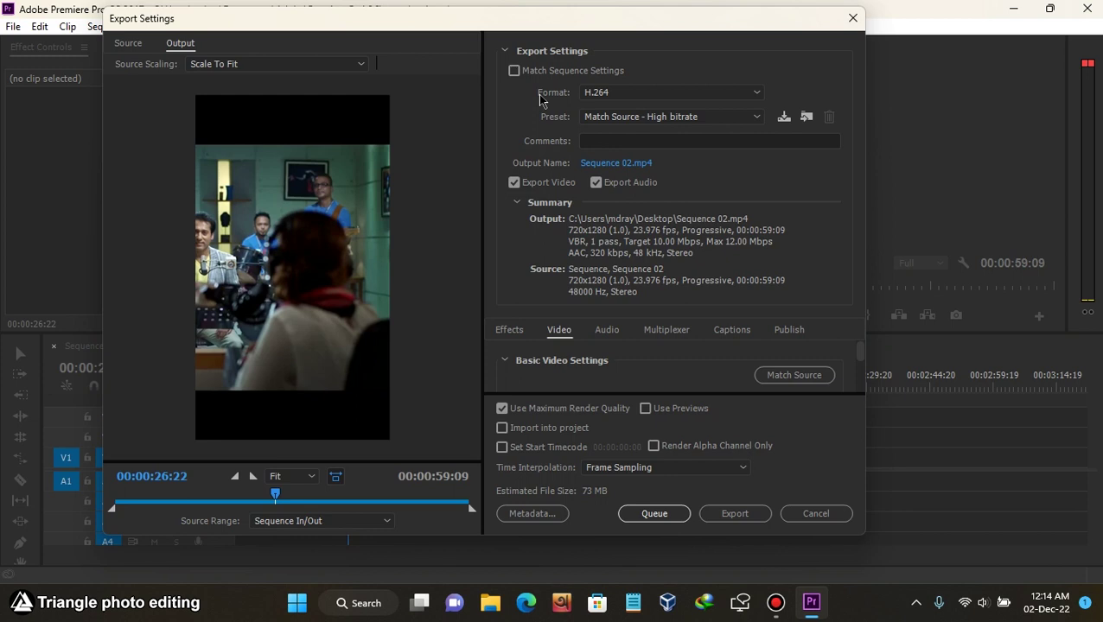
Step: Keep H.264 as the export format and open the Output Name Save As window
{"action": "left_click", "coordinate": [665, 95]}
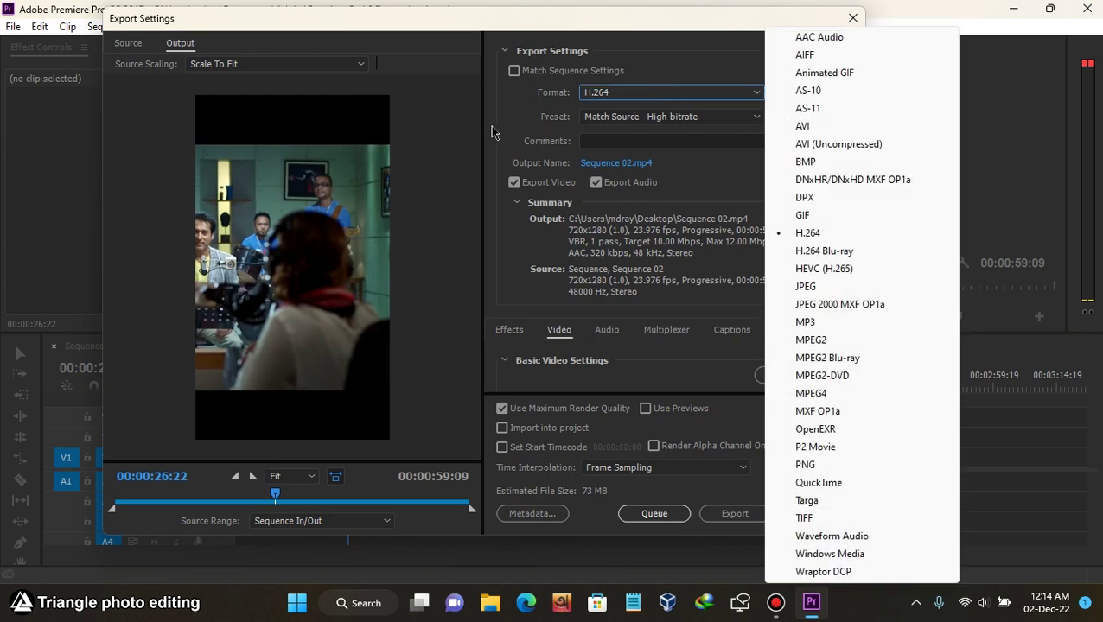
{"action": "left_click", "coordinate": [511, 107]}
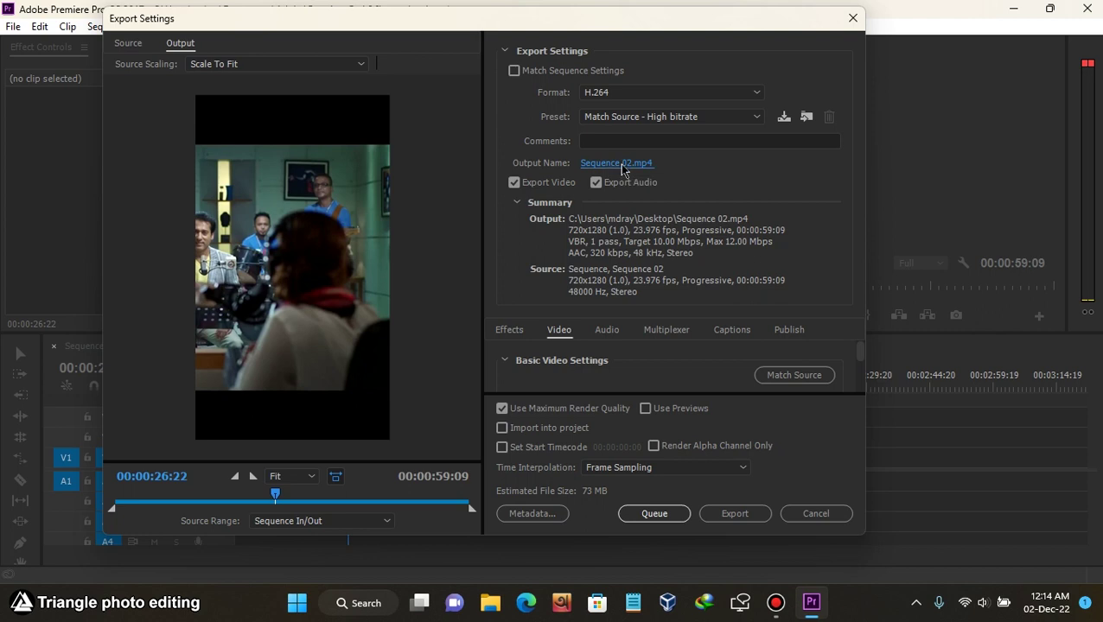
{"action": "left_click", "coordinate": [622, 164]}
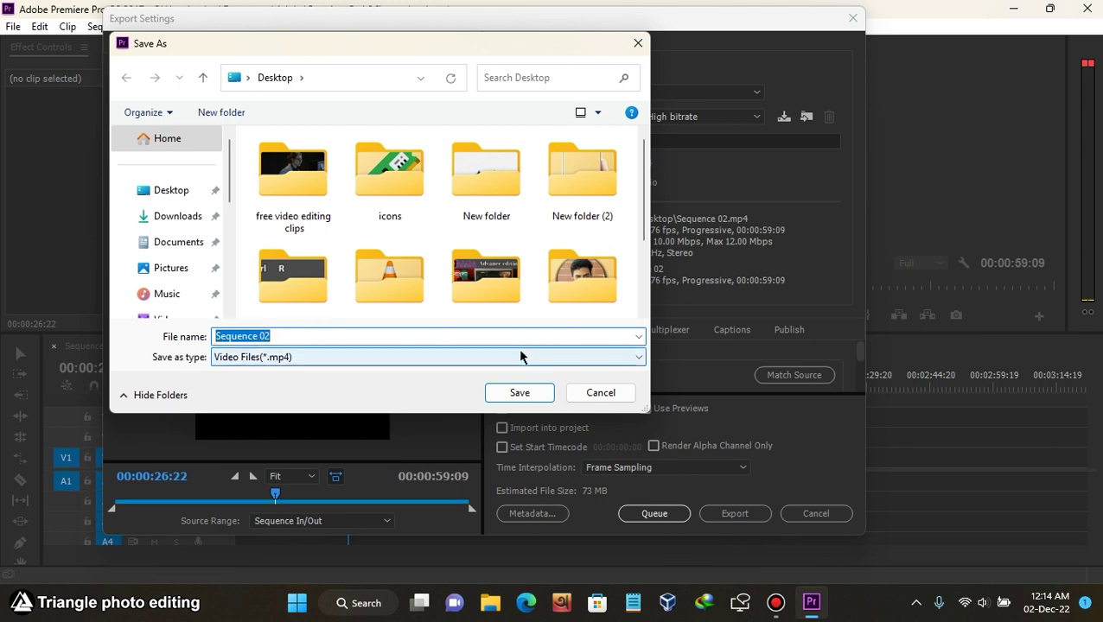
Step: Save the export output to the Desktop under the file name 'youtube short.mp4'
{"action": "left_click", "coordinate": [173, 194]}
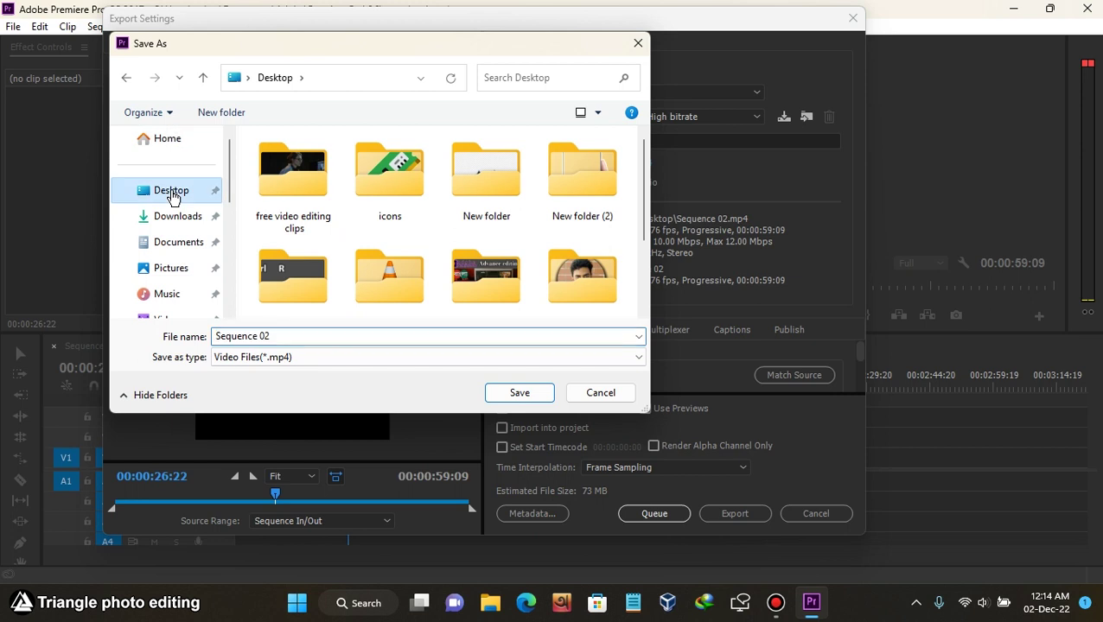
{"action": "left_click", "coordinate": [307, 336]}
{"action": "type", "text": "youtube"}
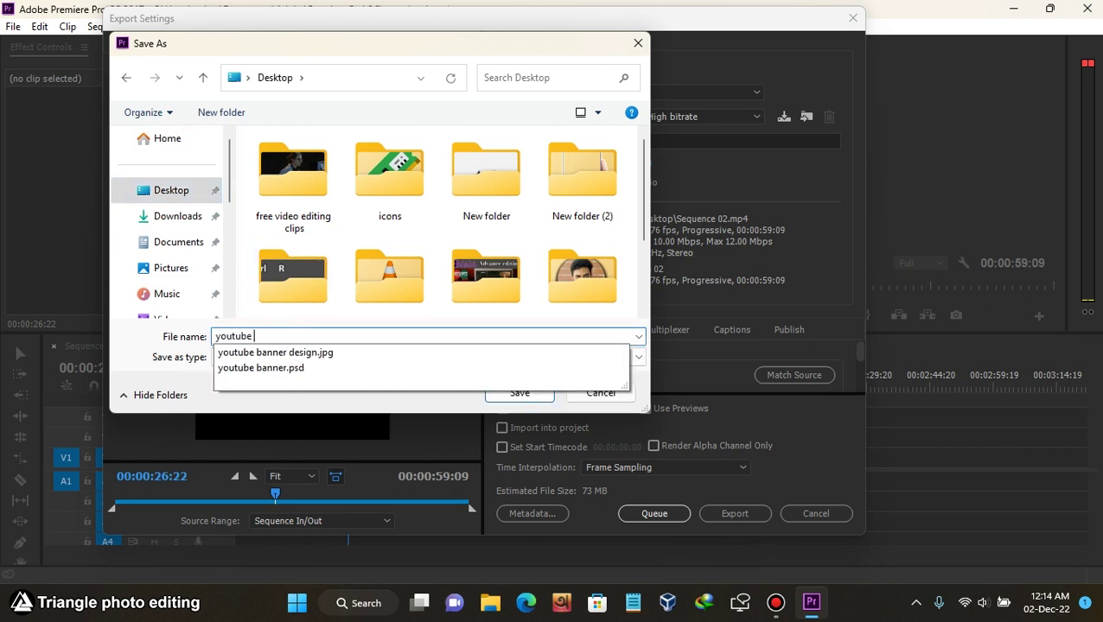
{"action": "type", "text": " short"}
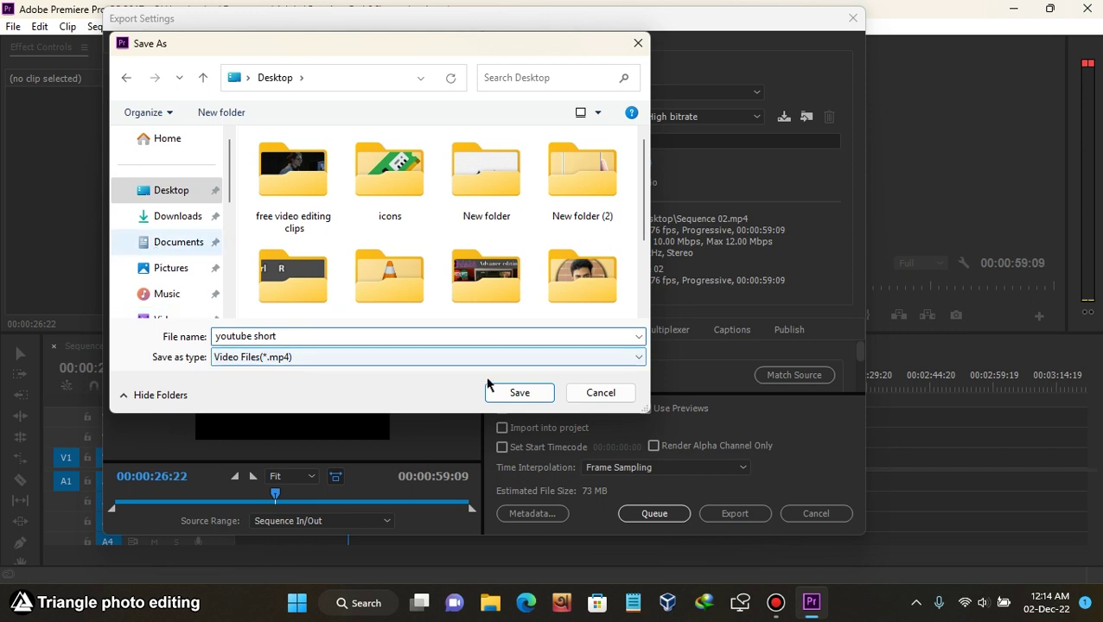
{"action": "left_click", "coordinate": [540, 399]}
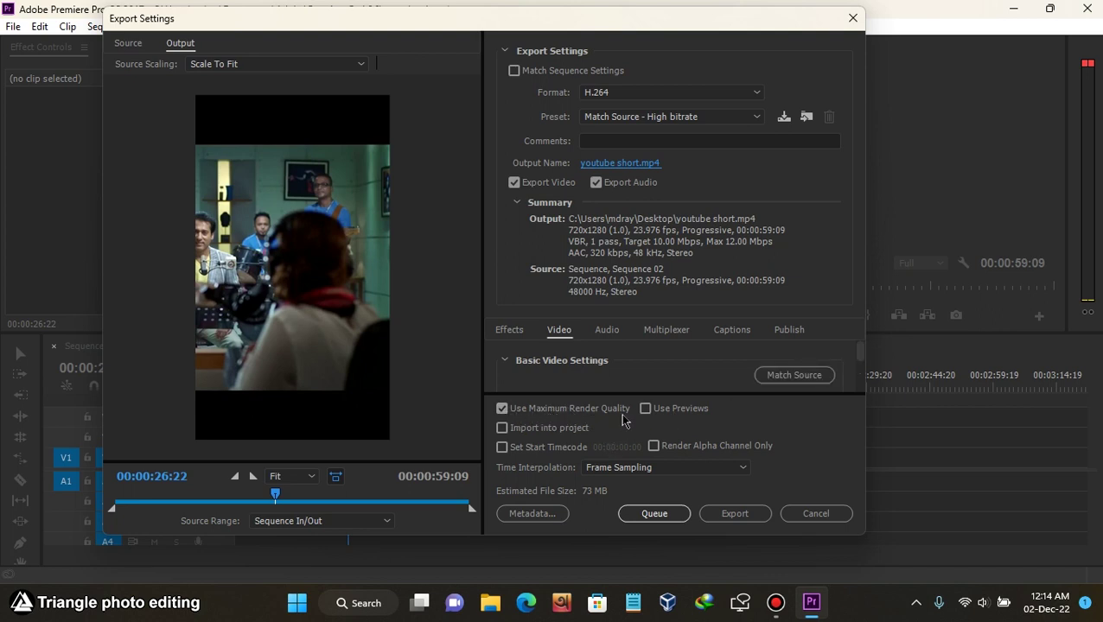
Step: Enable Use Previews, review the 720x1280 video settings, and start the export
{"action": "mouse_move", "coordinate": [653, 413]}
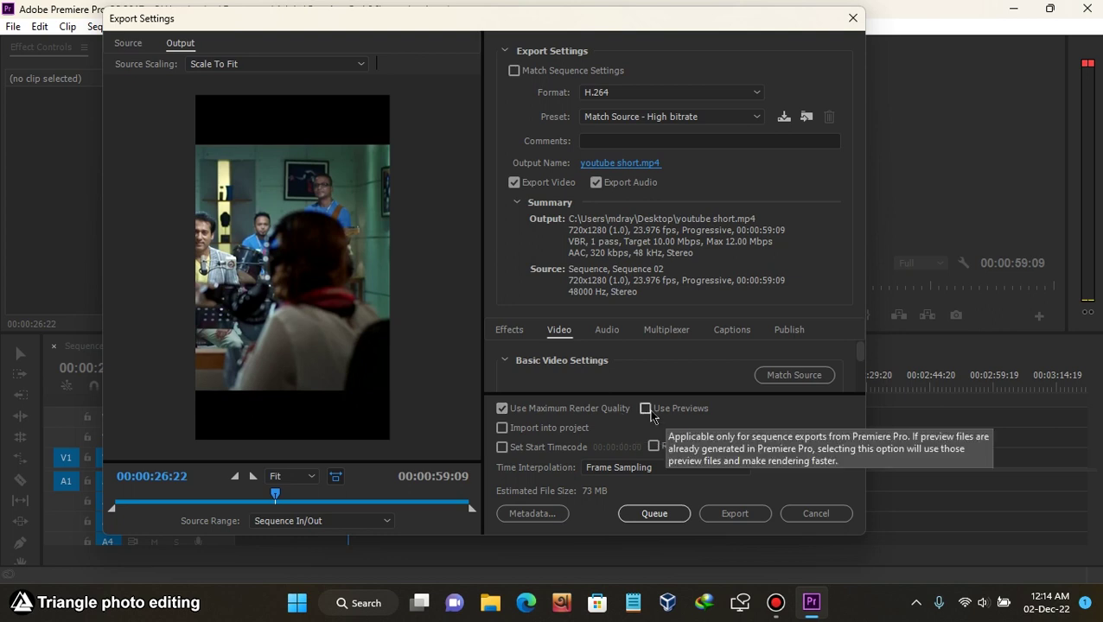
{"action": "left_click", "coordinate": [651, 413]}
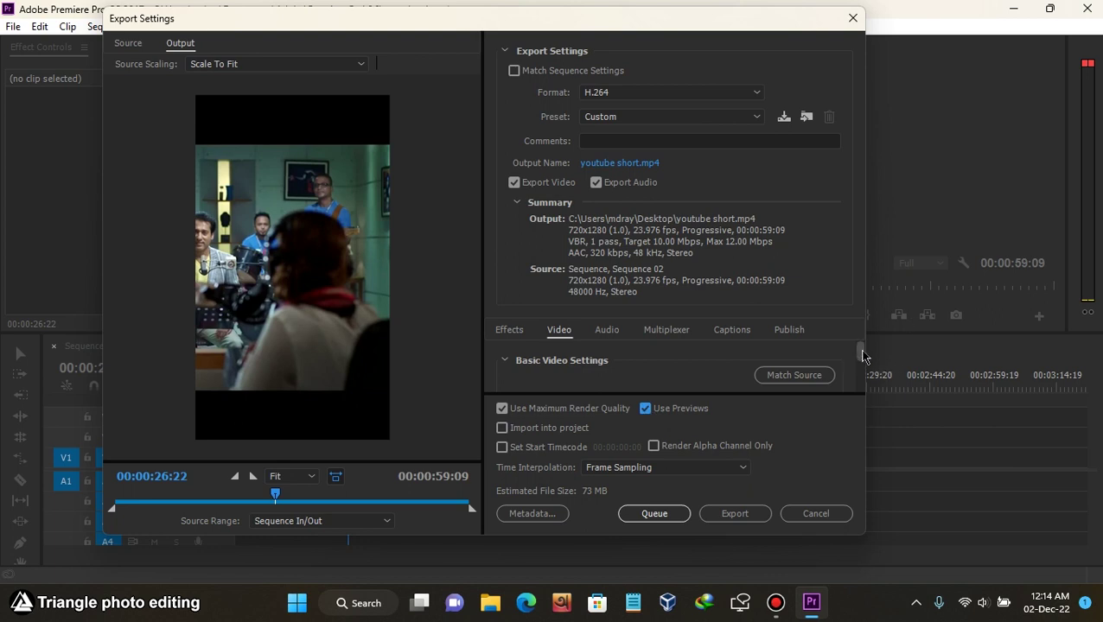
{"action": "left_click_drag", "start_coordinate": [861, 354], "coordinate": [849, 361]}
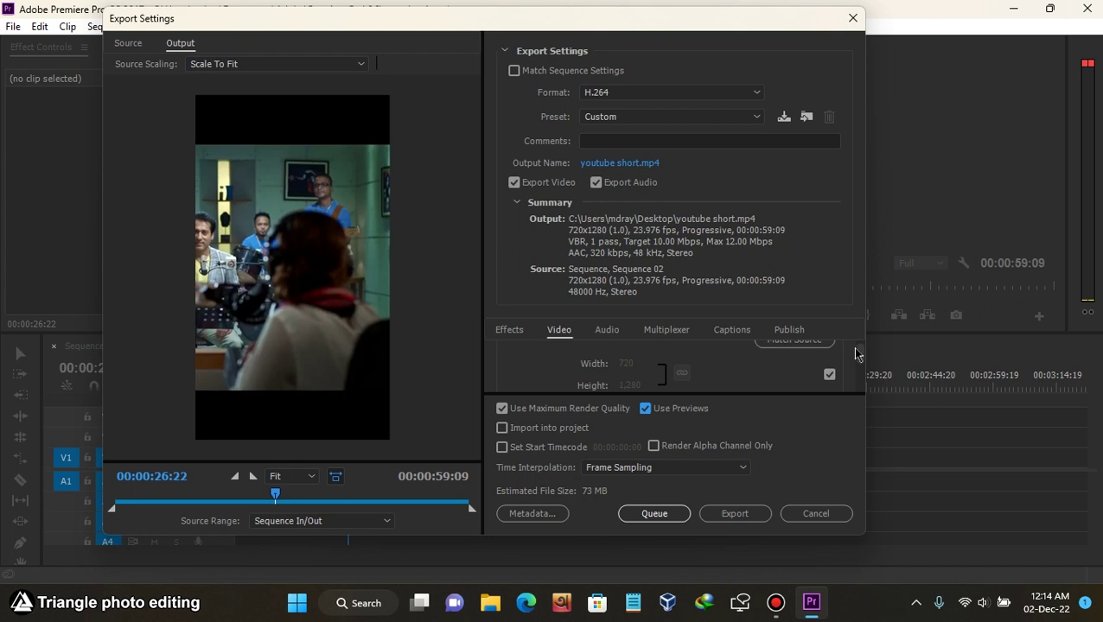
{"action": "scroll", "coordinate": [860, 356], "scroll_direction": "up", "scroll_amount": 1}
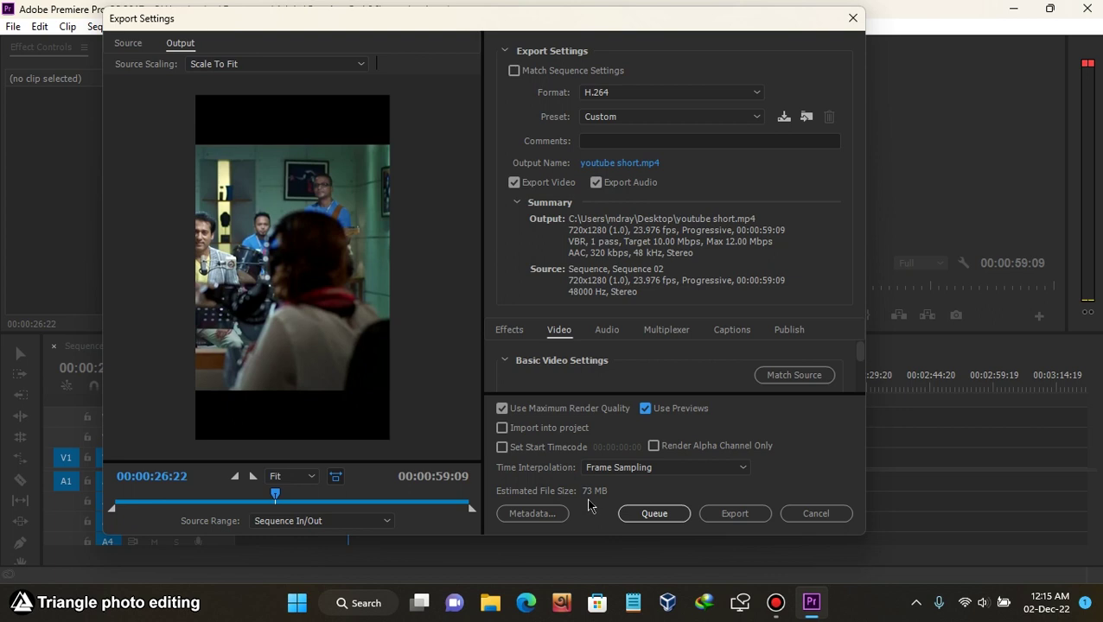
{"action": "left_click", "coordinate": [737, 513]}
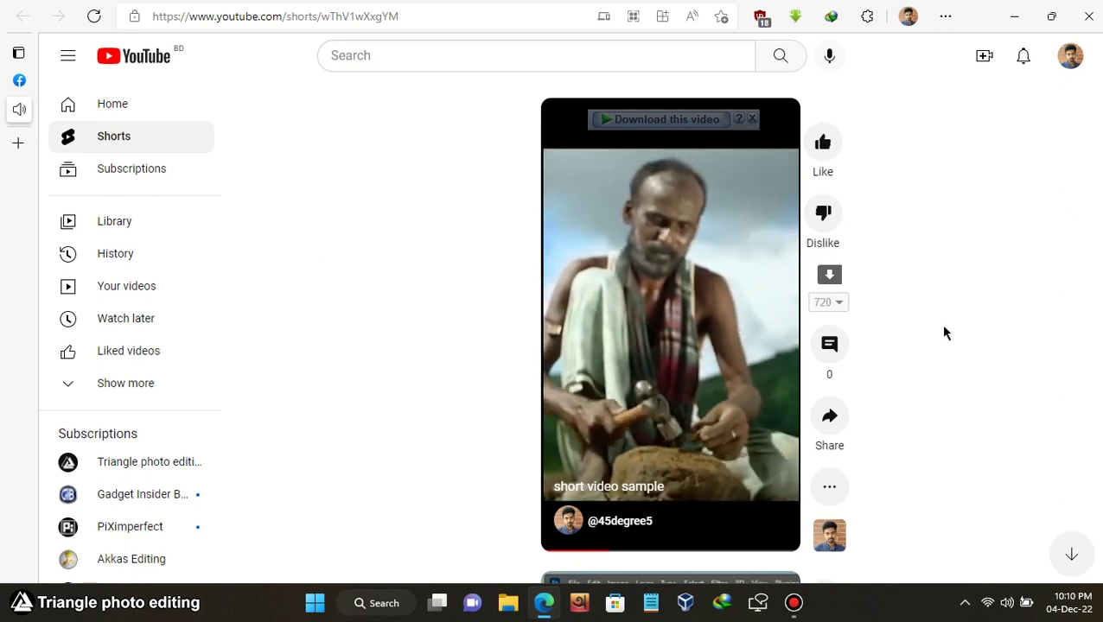
Step: Pause the 'short video sample' Short on YouTube, then restore and re-maximize the browser window
{"action": "scroll", "coordinate": [944, 333], "scroll_direction": "down", "scroll_amount": 1}
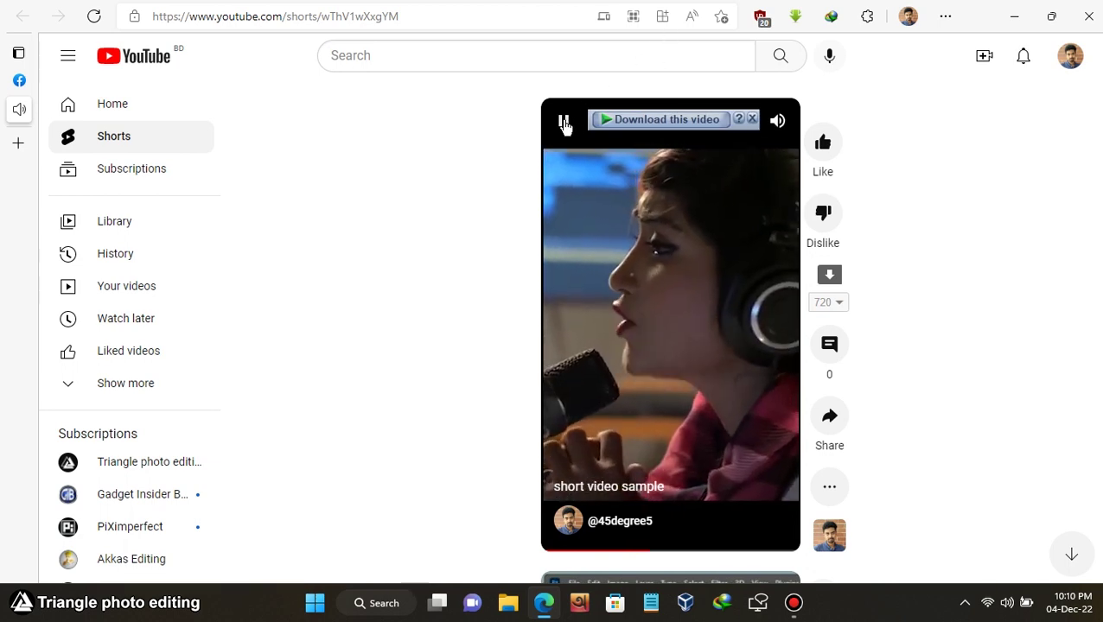
{"action": "left_click", "coordinate": [564, 124]}
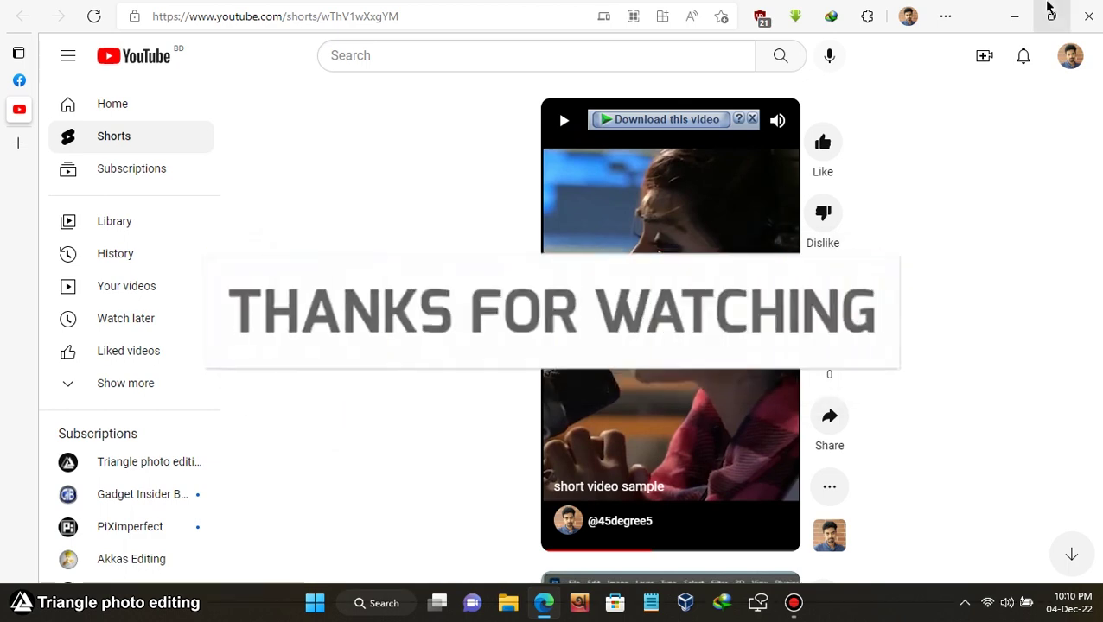
{"action": "left_click", "coordinate": [1049, 10]}
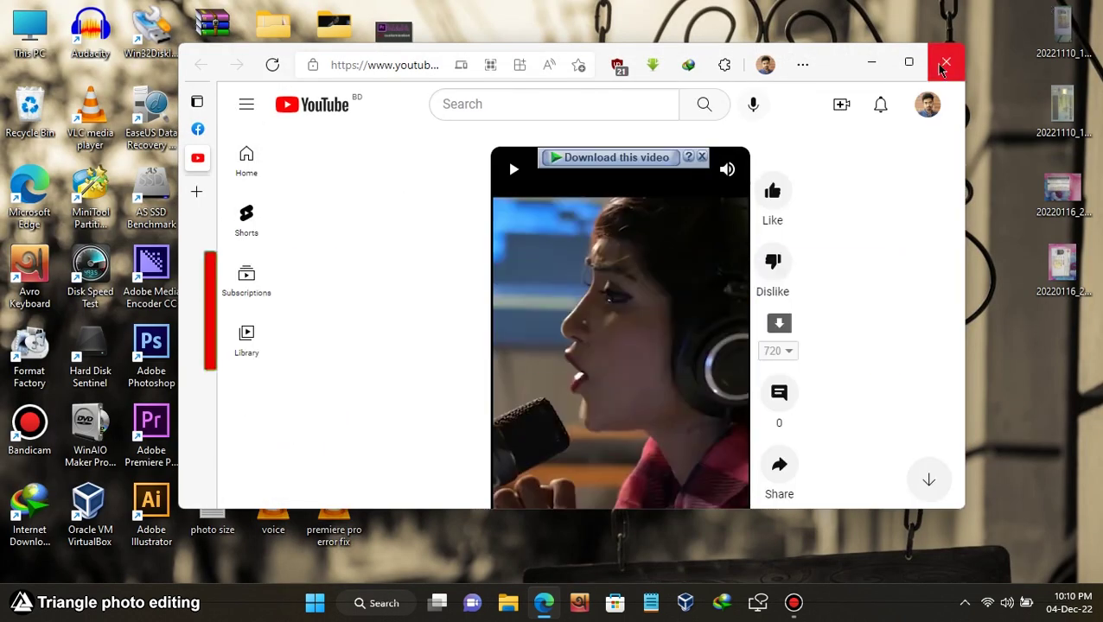
{"action": "left_click", "coordinate": [908, 60]}
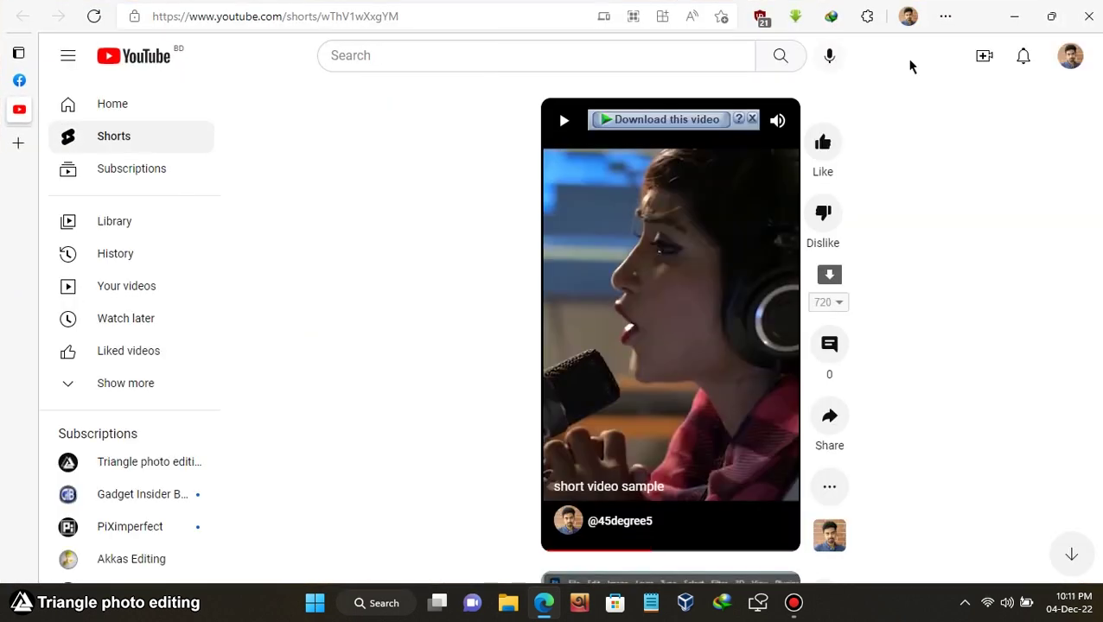